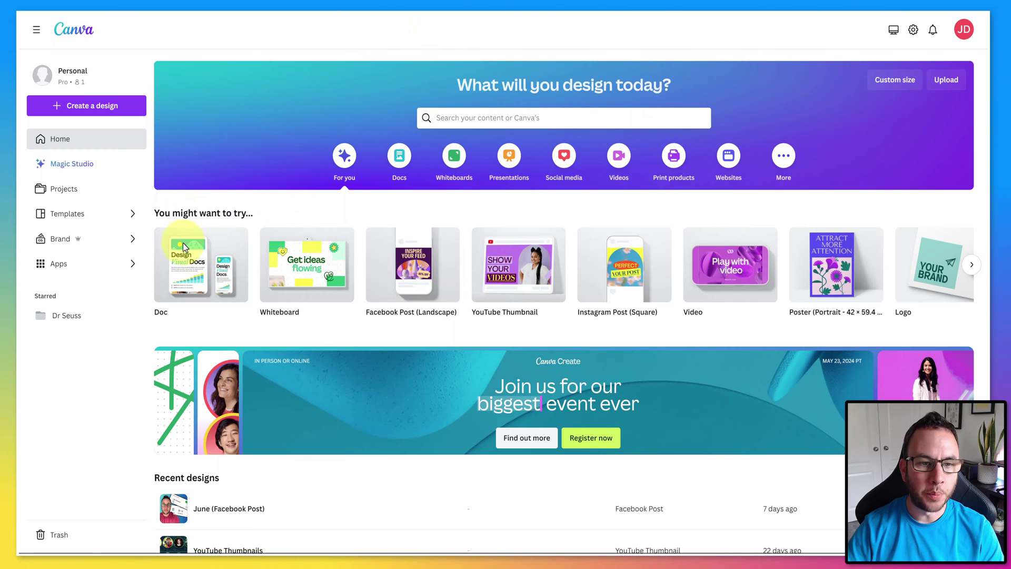
Step: Create a blank YouTube Thumbnail design from the Canva home page
mouse_move(459, 251)
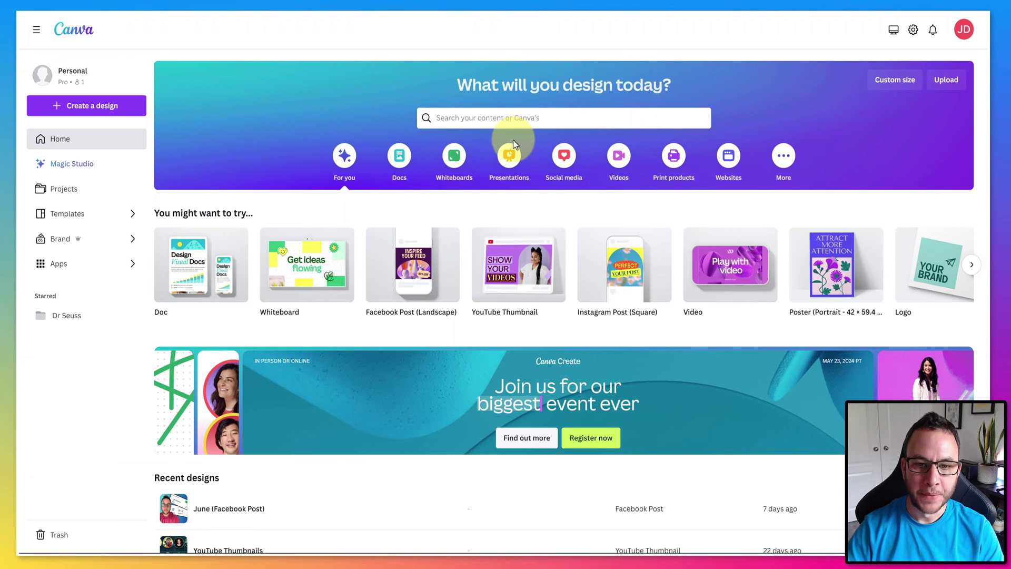
click(518, 272)
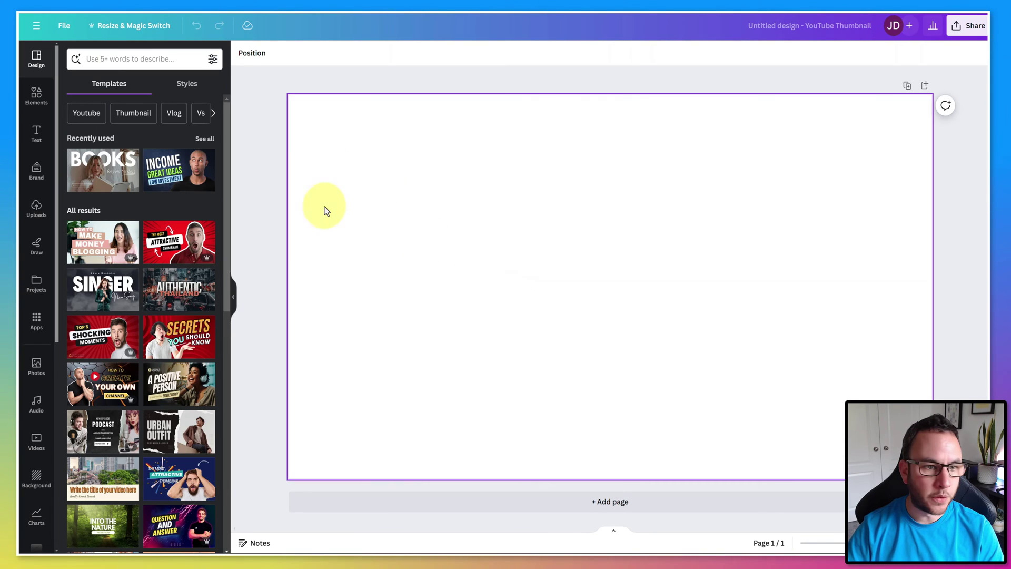
Step: Show the Uploads library, cancelling the file picker so production_id_4119160 isn't uploaded
scroll(127, 221, down, 3)
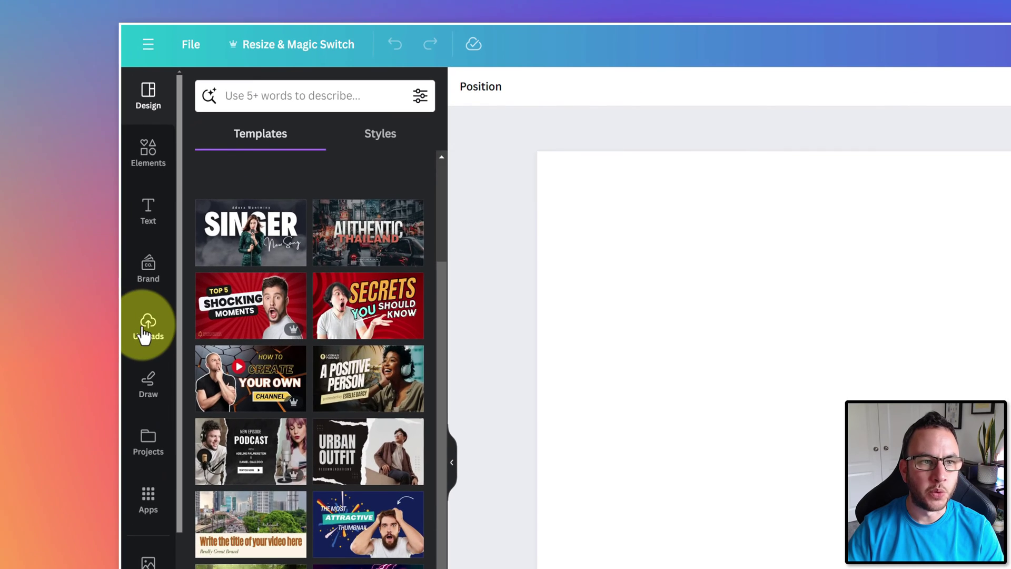
click(145, 329)
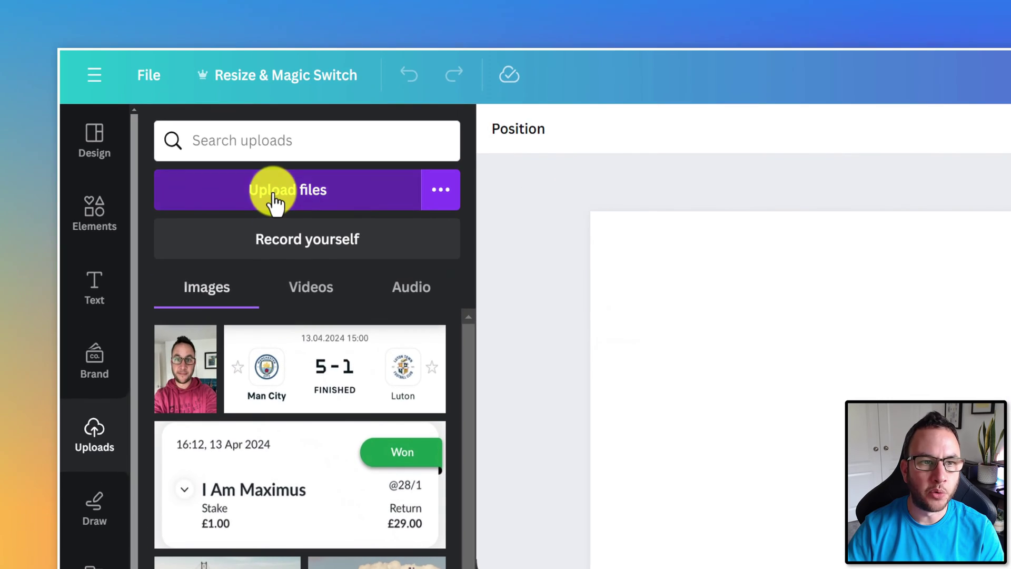
click(153, 85)
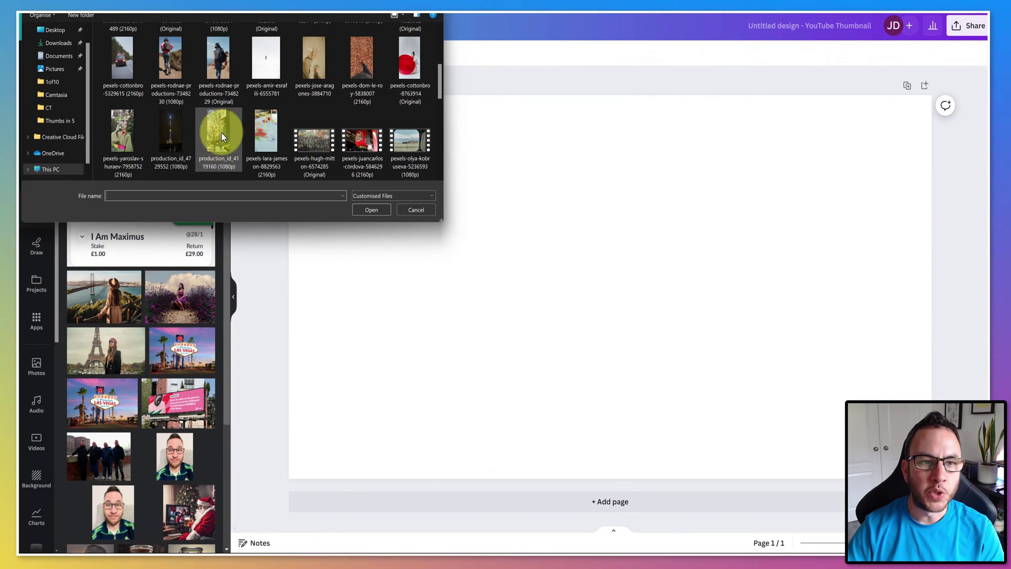
click(198, 129)
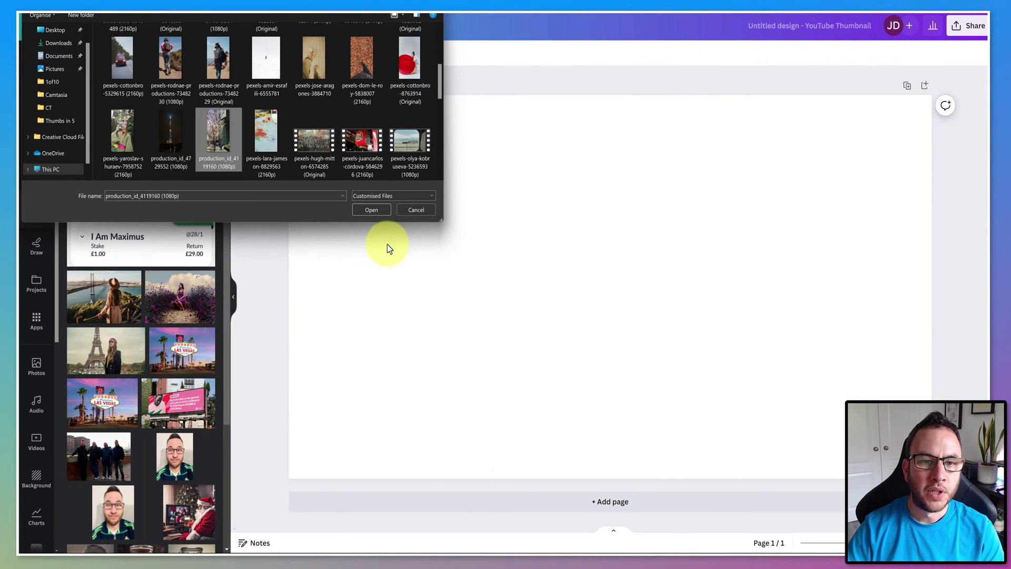
click(417, 212)
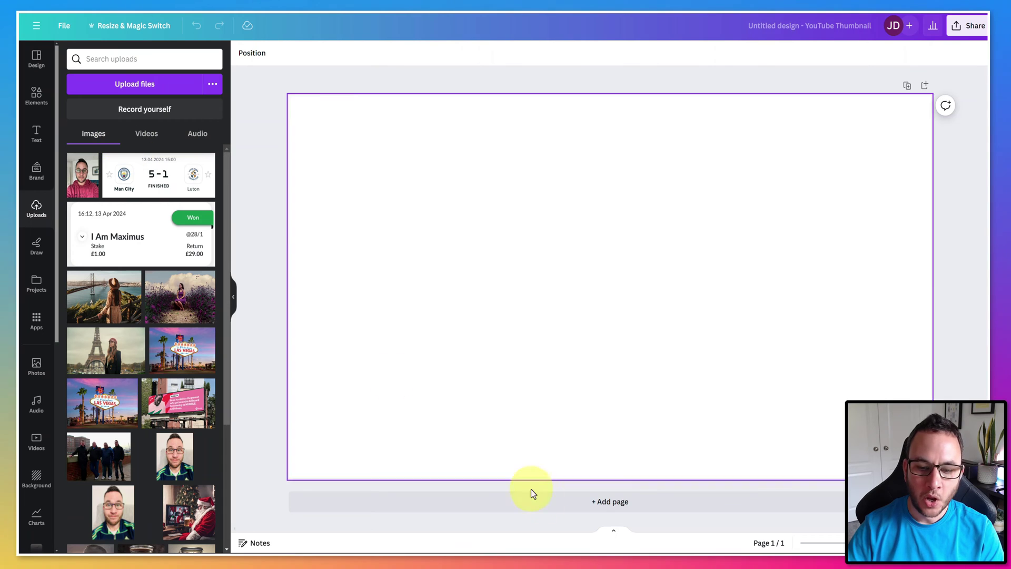
Step: Drag the straw-hat woman photo from Downloads onto the canvas, then delete it from the page
key(super+Tab)
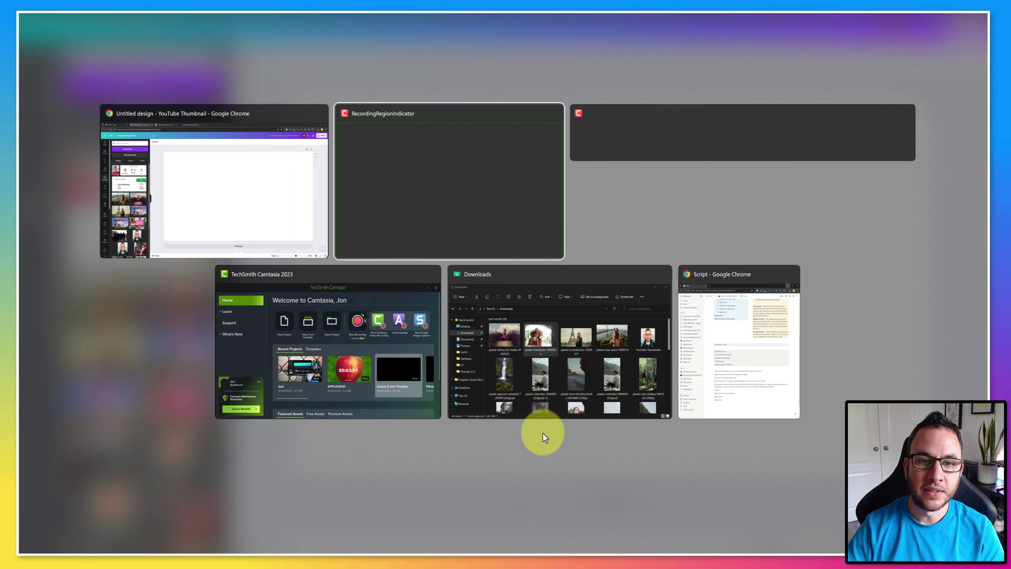
click(545, 419)
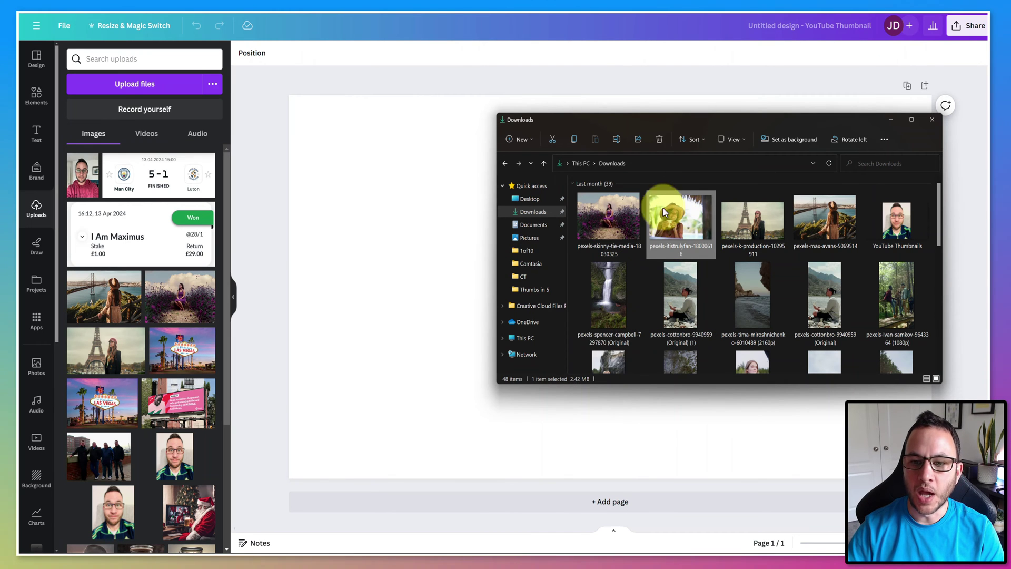
drag(677, 213, 411, 230)
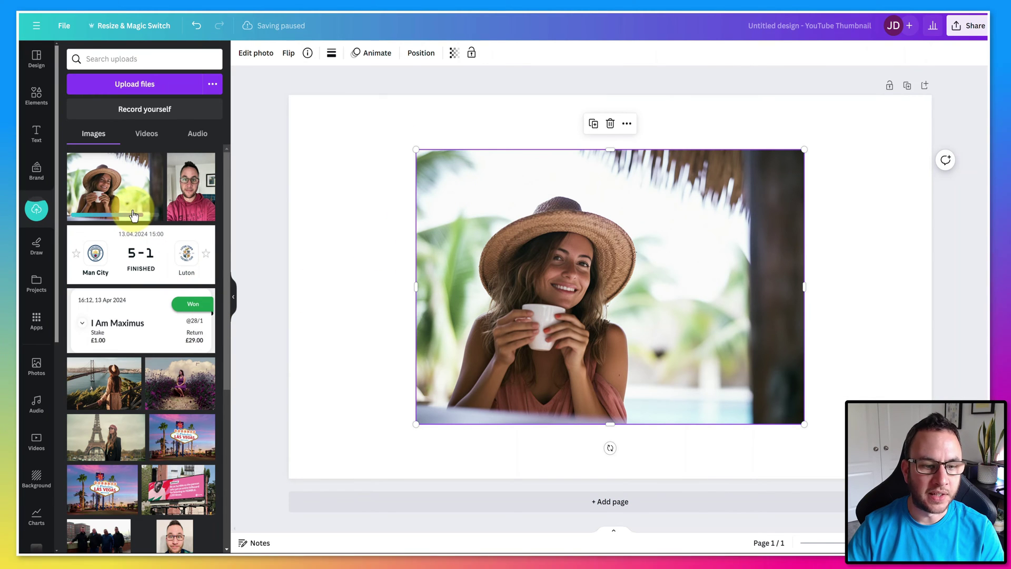
click(611, 125)
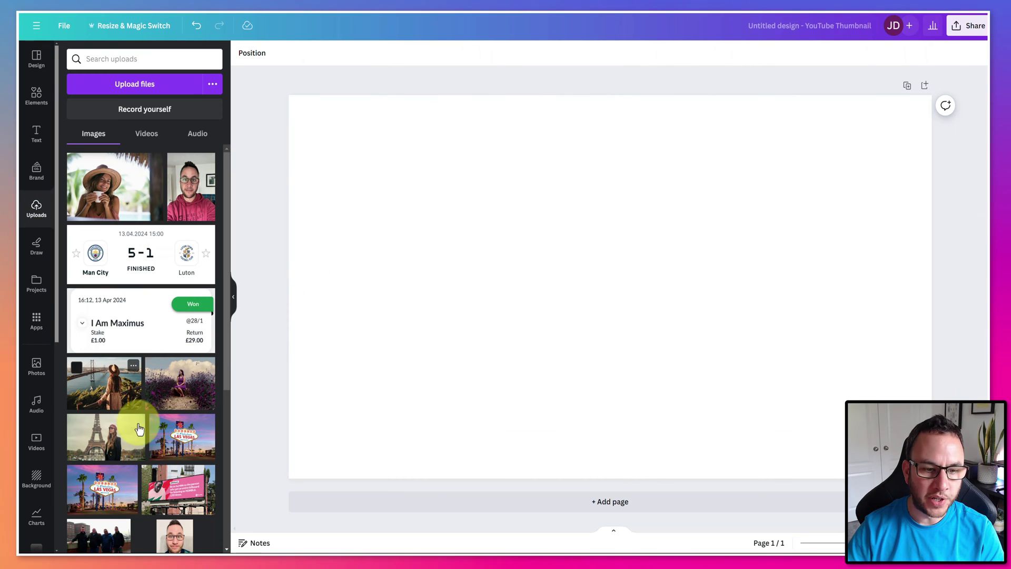
Step: Add the Eiffel Tower upload to the thumbnail page, undoing a stray change
click(112, 441)
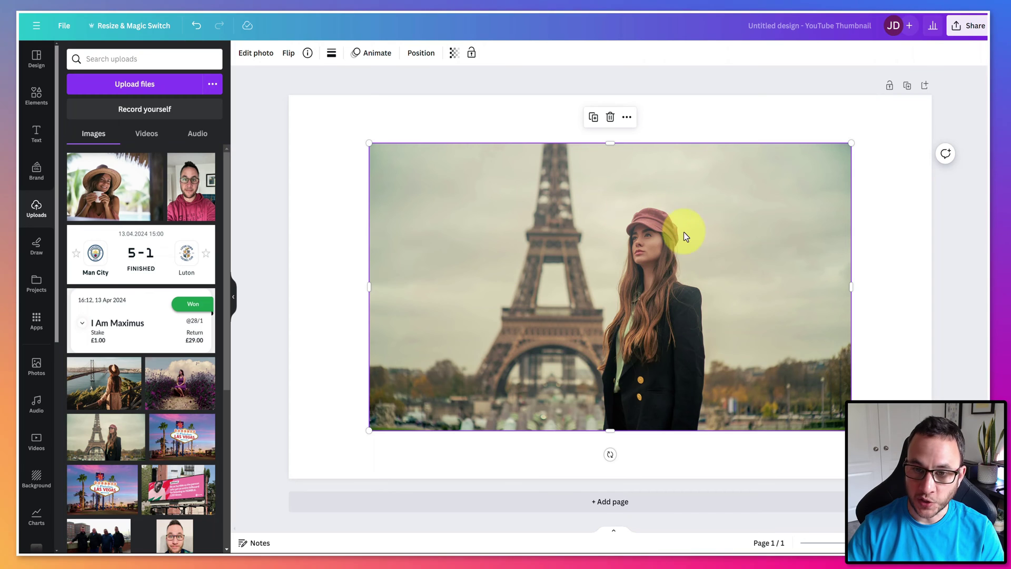
right_click(606, 270)
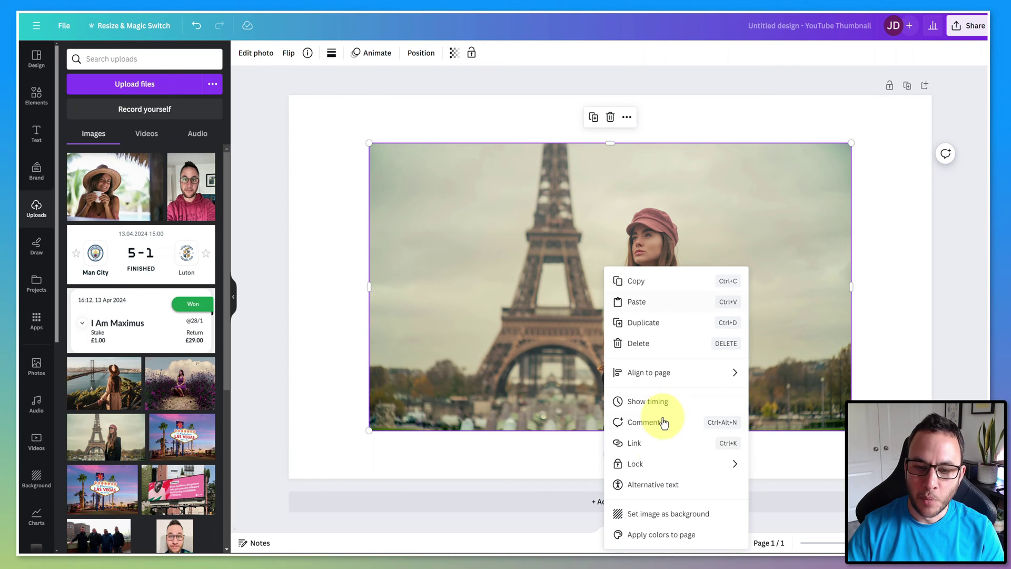
click(518, 197)
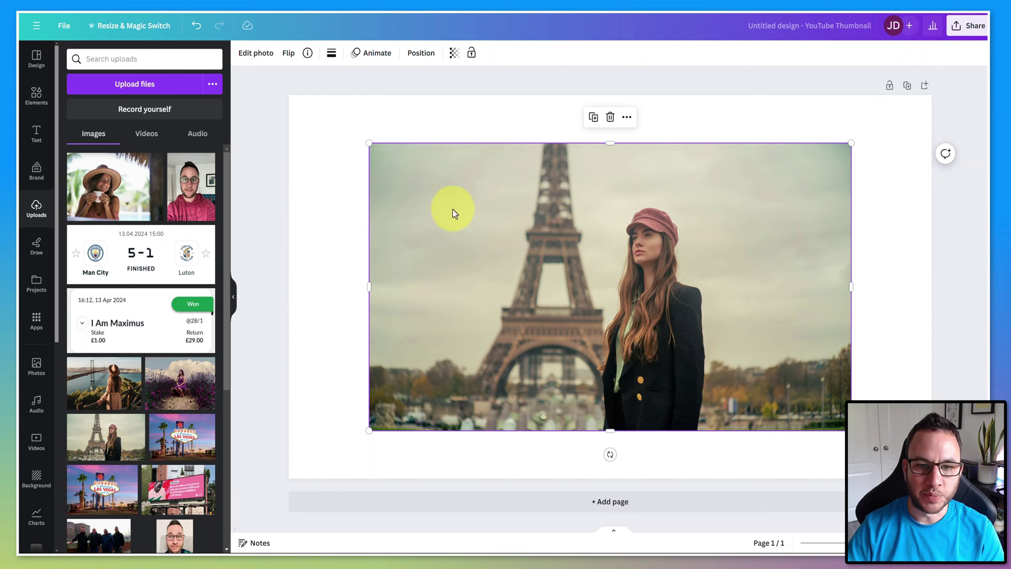
key(ctrl+z)
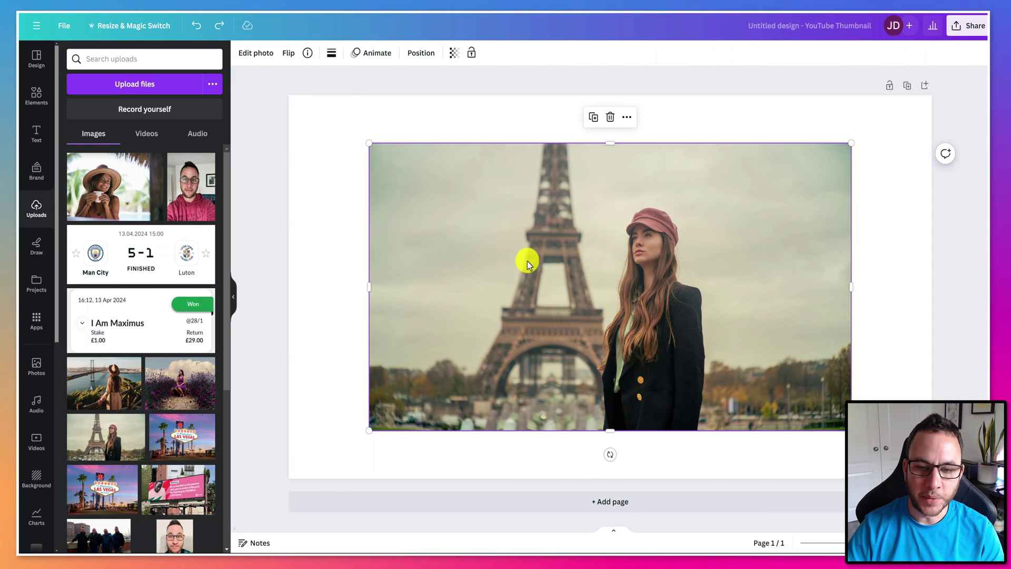
Step: Duplicate the Eiffel Tower photo and set the original as the page background
right_click(526, 260)
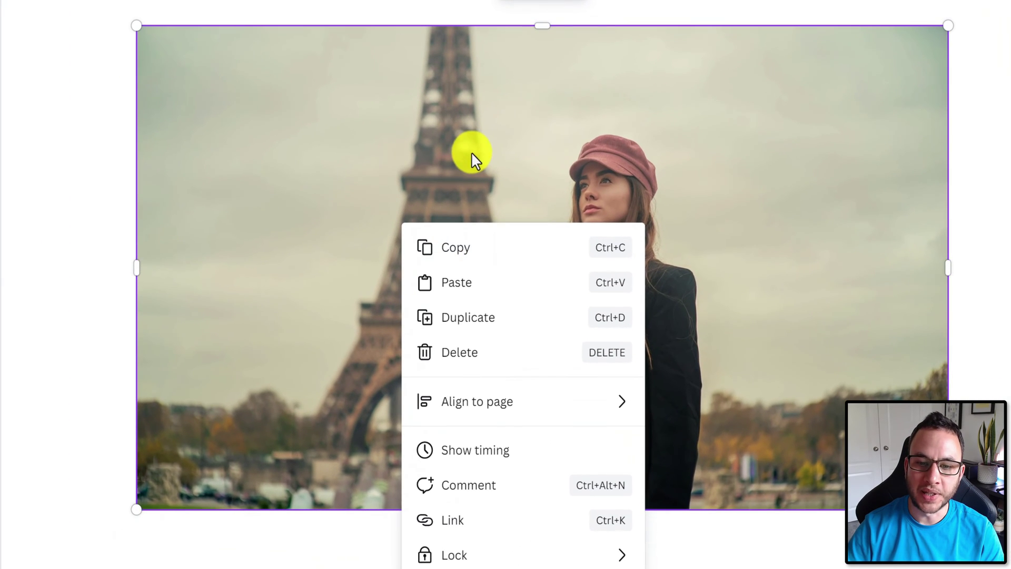
click(489, 317)
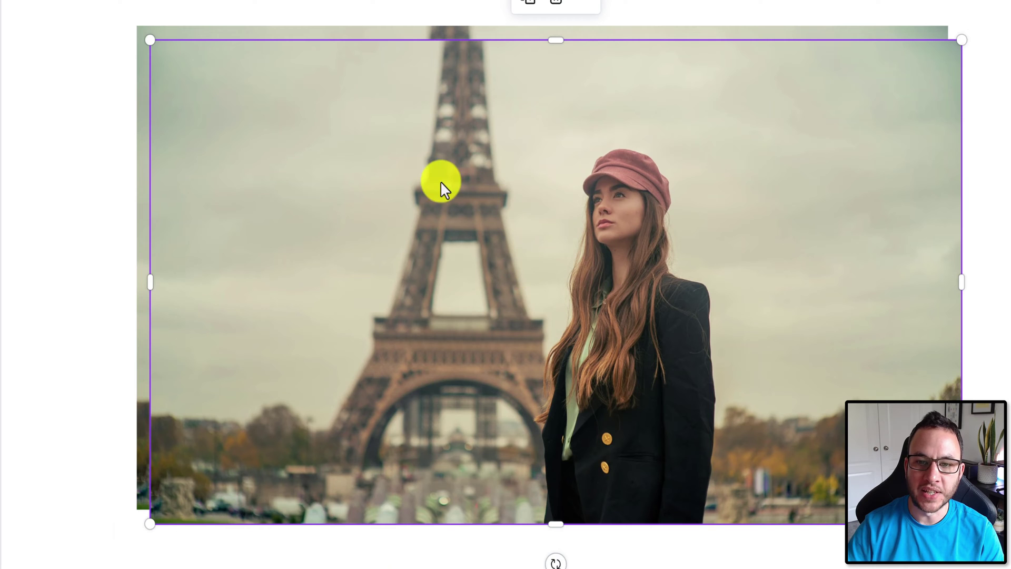
drag(451, 172, 507, 179)
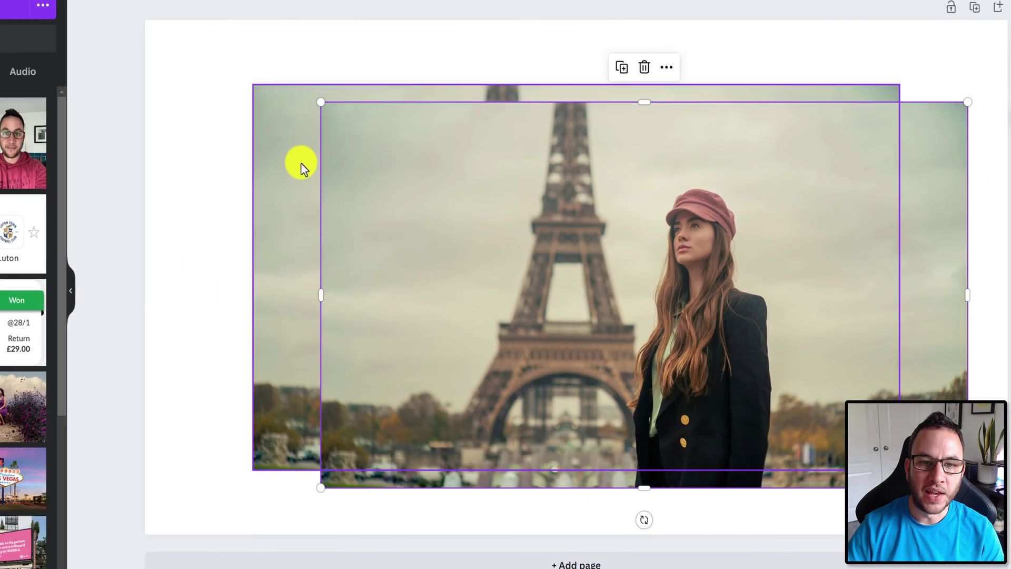
click(168, 100)
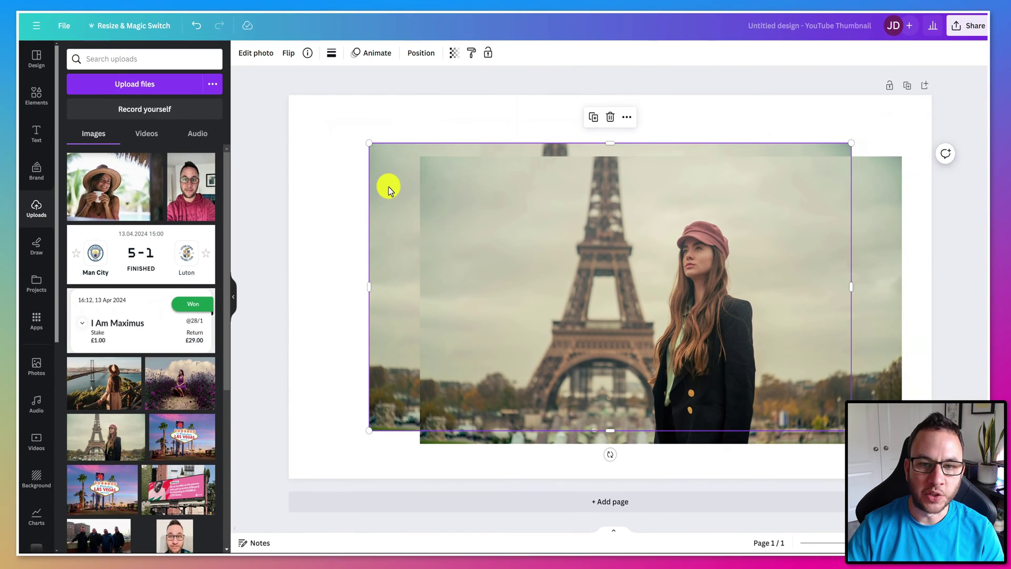
drag(389, 189, 351, 170)
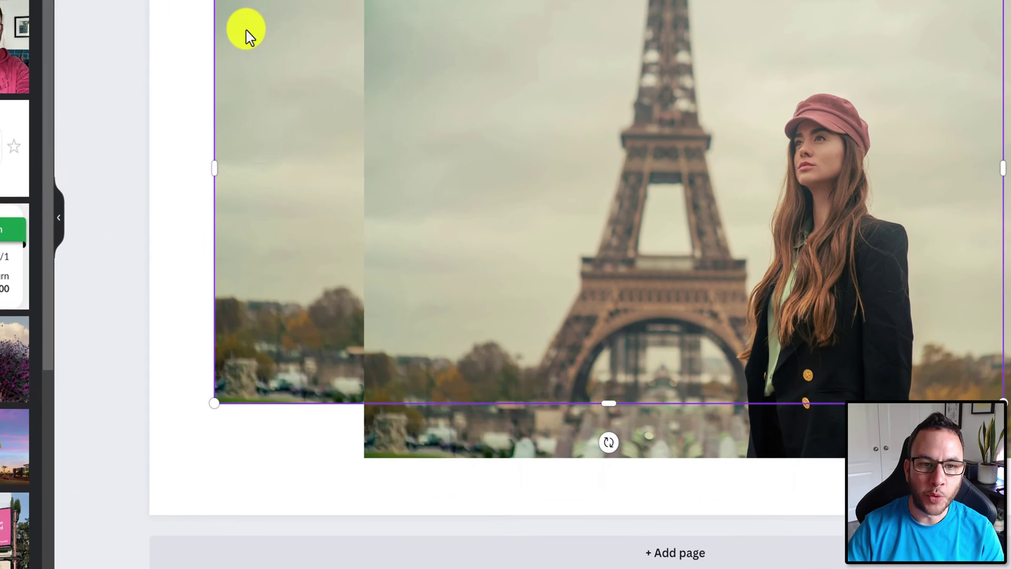
right_click(324, 147)
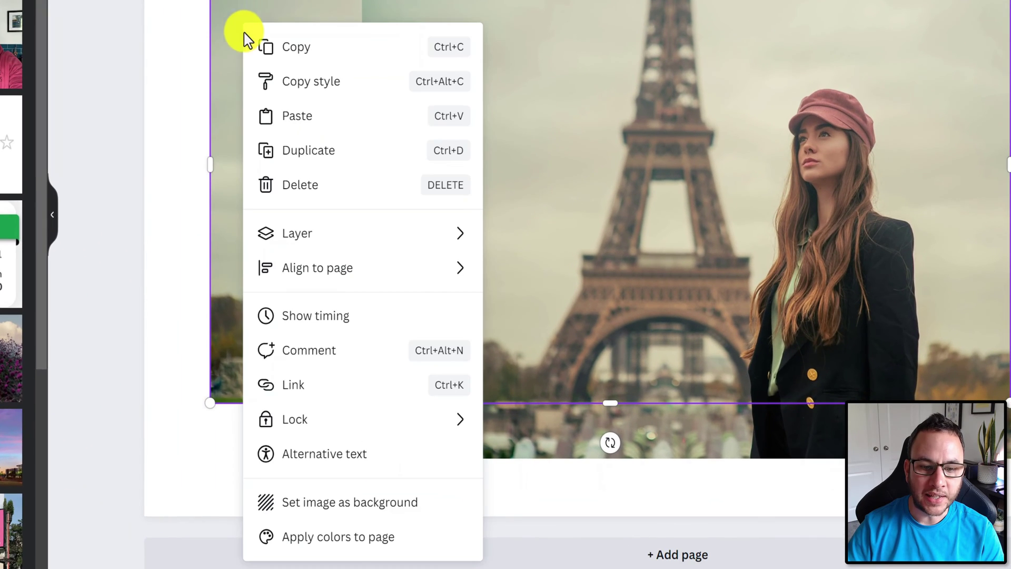
click(395, 503)
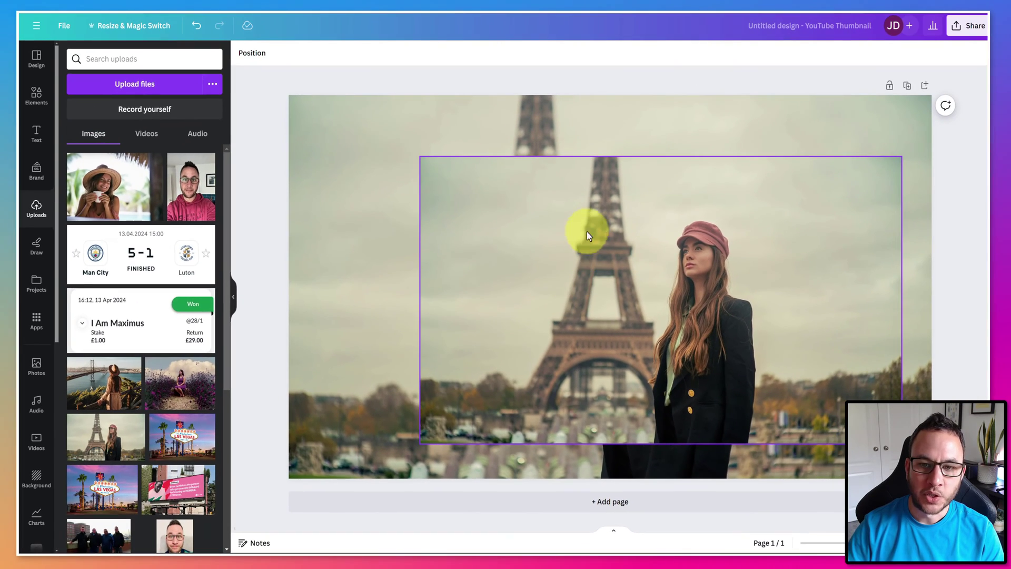
Step: Move the duplicate Eiffel Tower photo to the top-left and stretch it to fill the page
drag(586, 232, 469, 163)
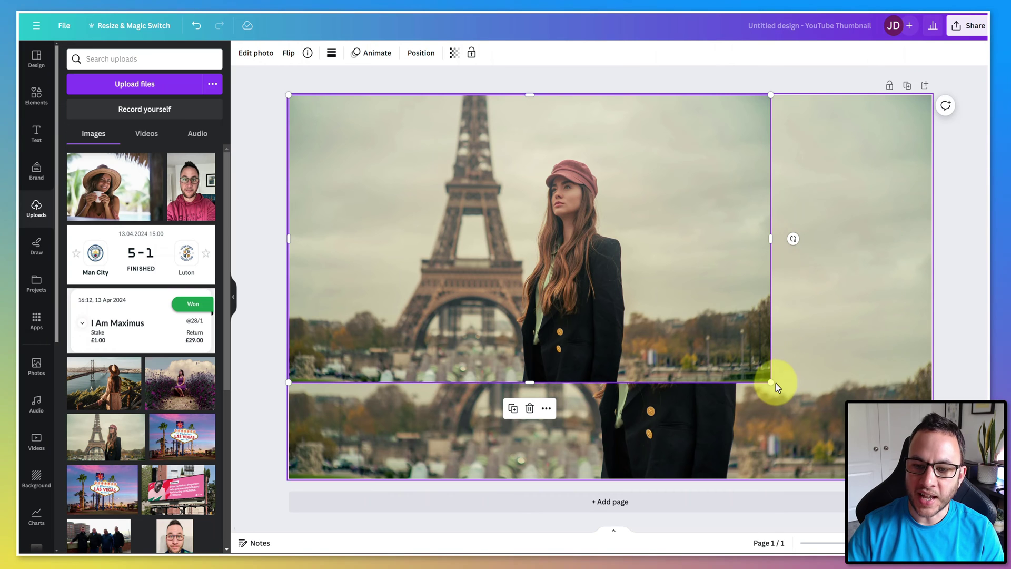
drag(768, 380, 732, 287)
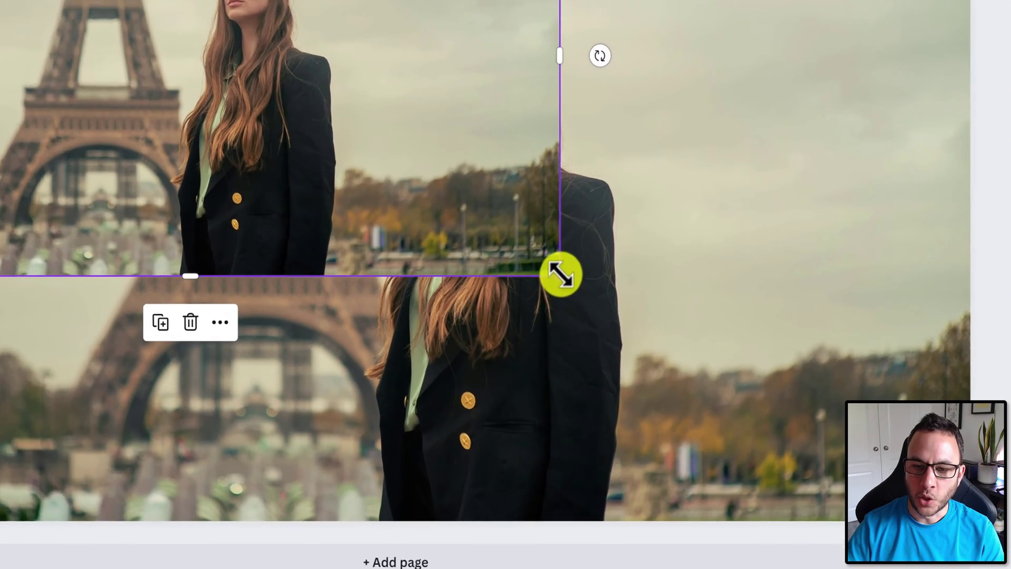
drag(560, 274, 928, 527)
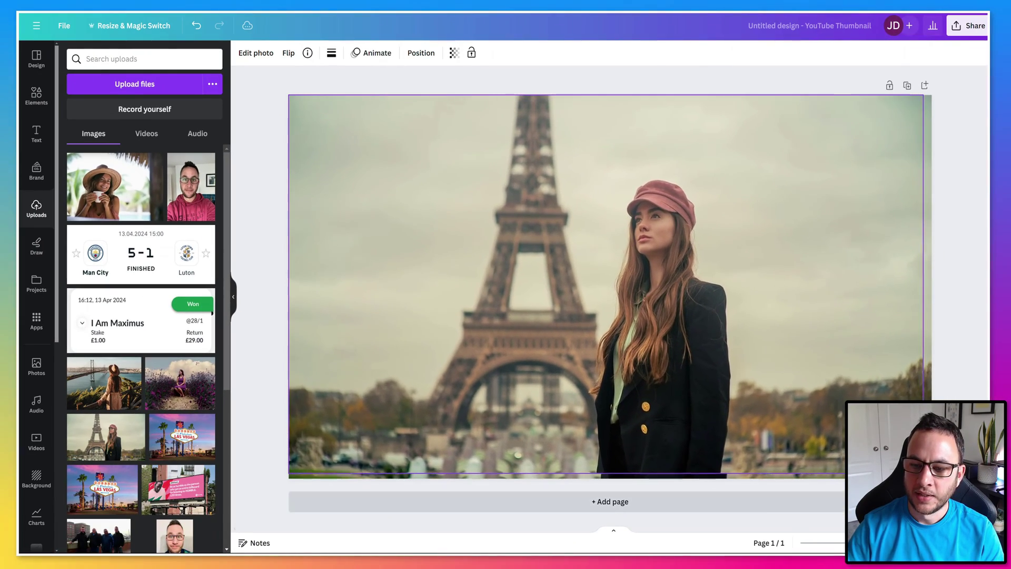
drag(924, 474, 932, 477)
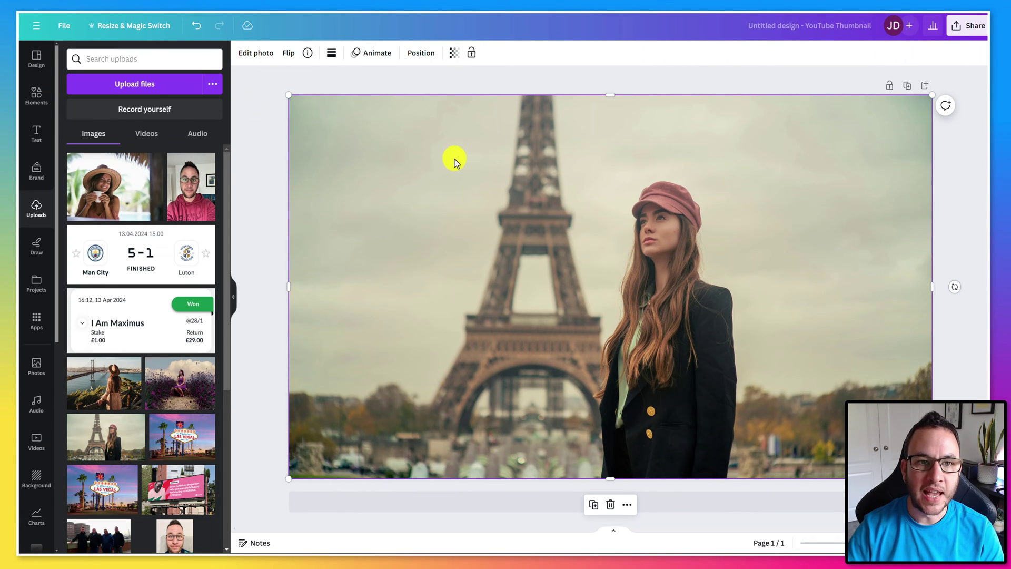
Step: Open Edit photo for the duplicate, then switch to the remove.bg browser tab
click(253, 59)
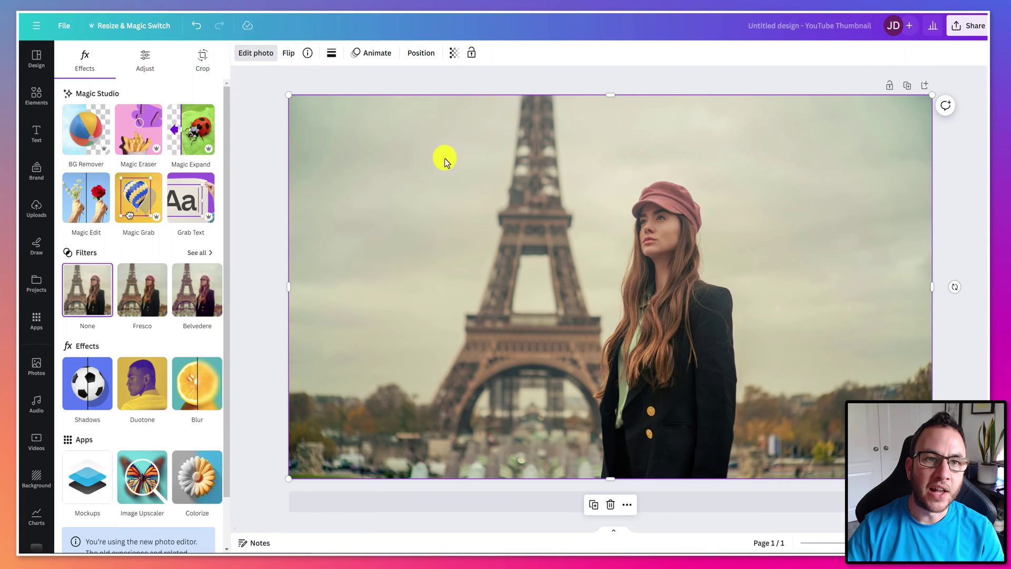
key(ctrl+Tab)
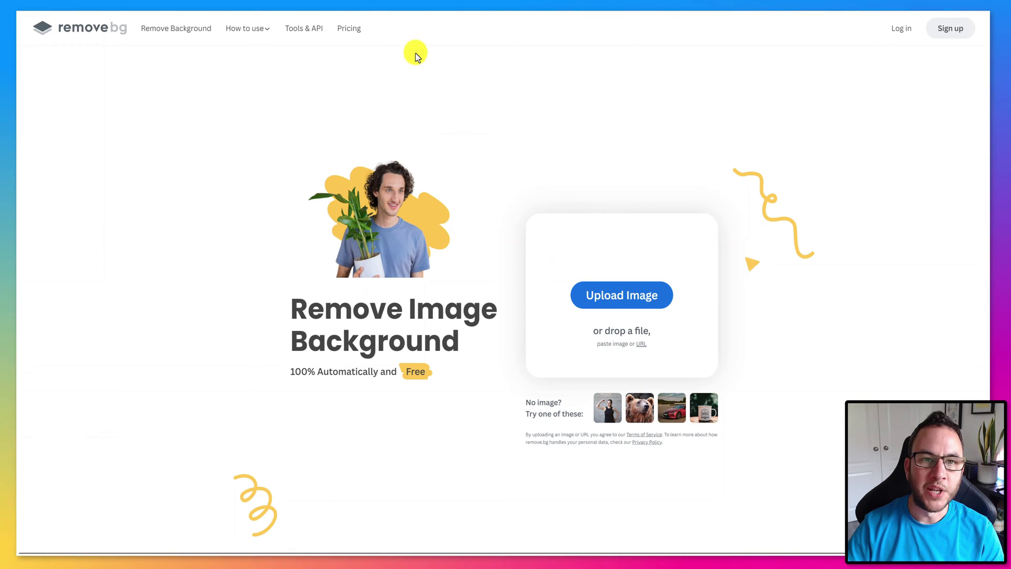
Step: Cycle past the remove.bg and Adobe Express tabs back to the Canva editor
key(ctrl+Tab)
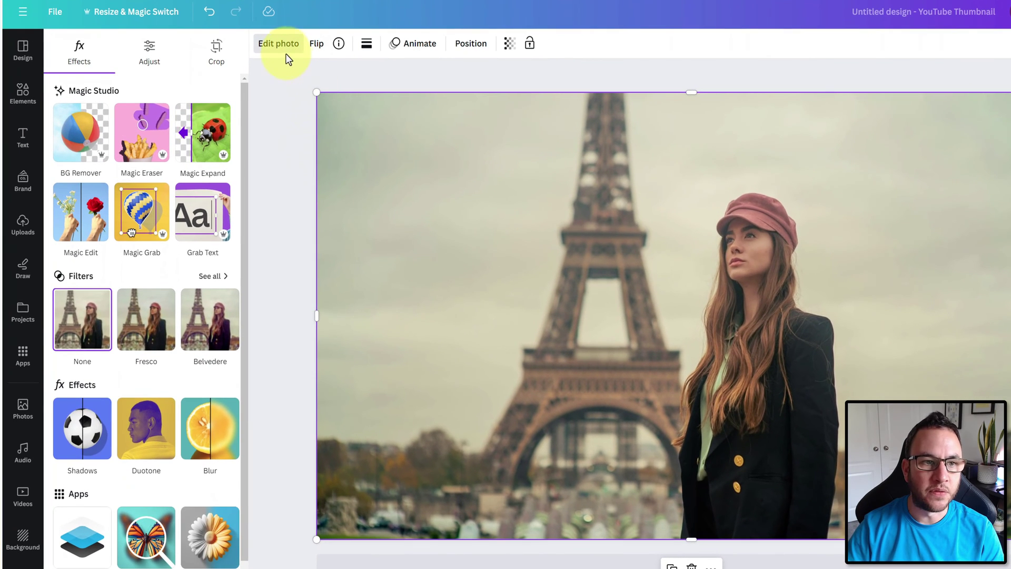
Step: Apply BG Remover to the duplicate photo, check the Erase/Restore brushes, then exit photo editing
click(81, 132)
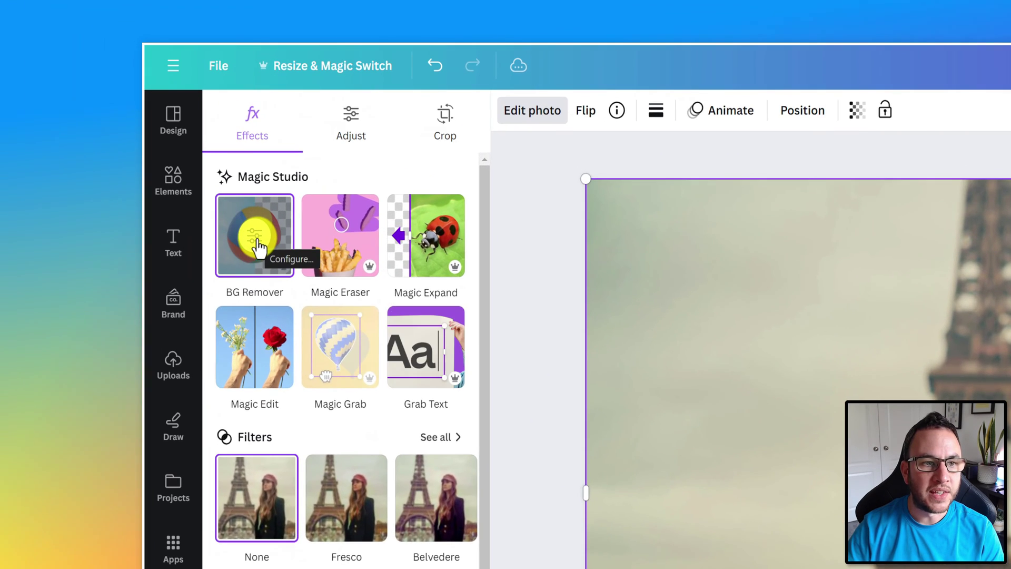
click(84, 141)
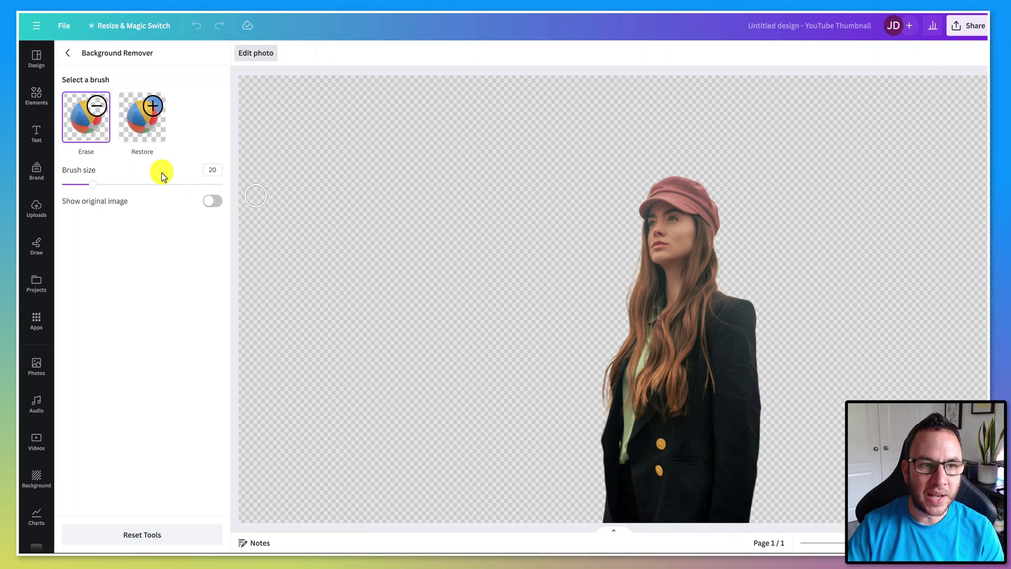
click(143, 136)
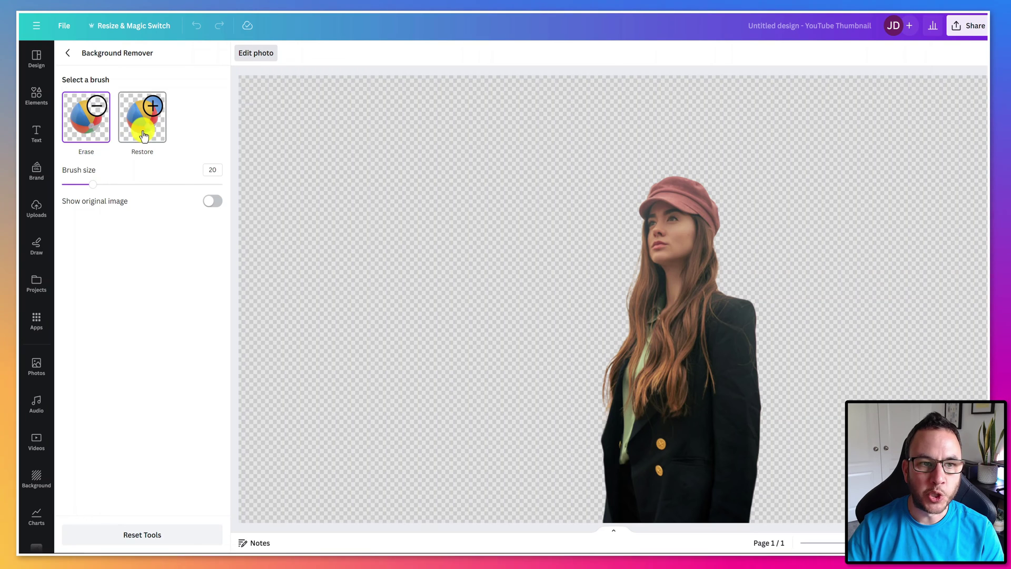
click(67, 54)
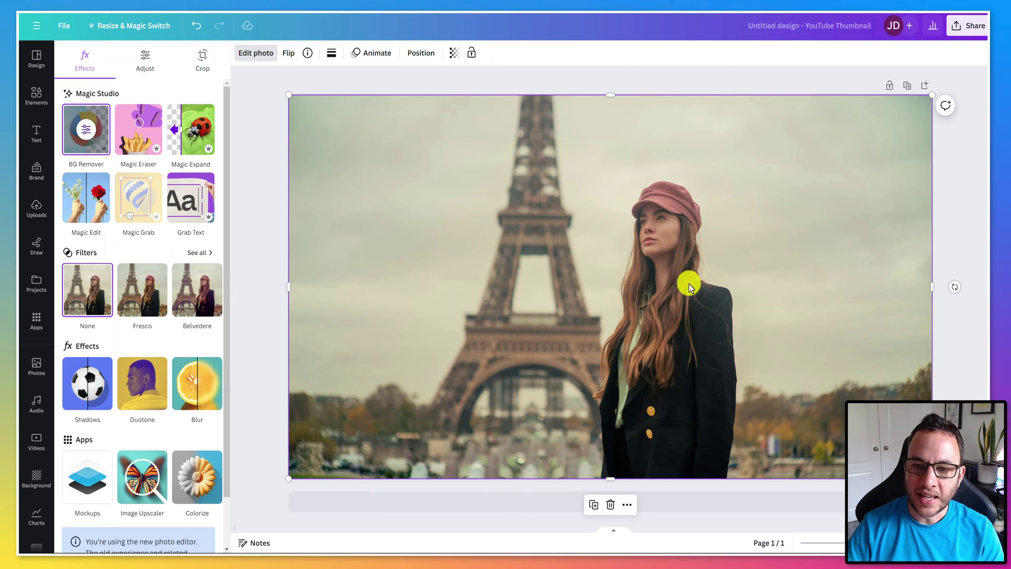
mouse_move(689, 284)
mouse_down()
mouse_move(637, 264)
mouse_move(555, 264)
mouse_move(563, 279)
mouse_move(675, 274)
mouse_move(630, 271)
mouse_move(691, 283)
mouse_up()
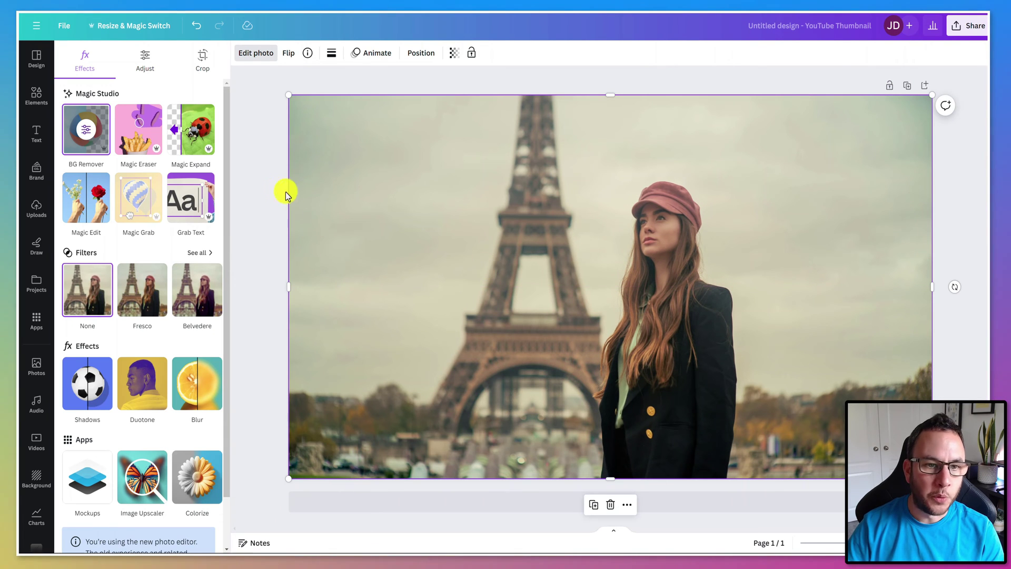
key(Escape)
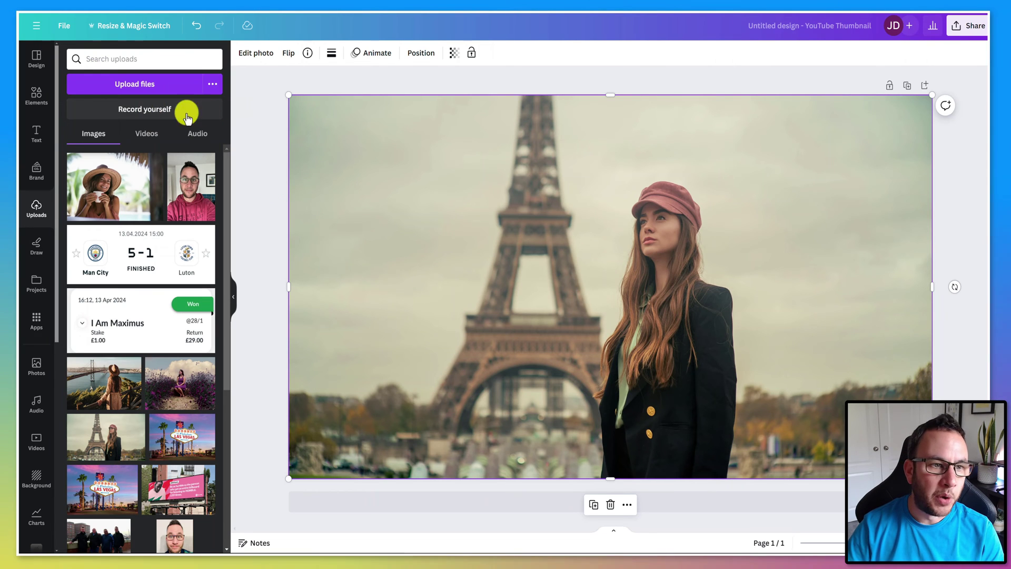
Step: Add a Poppins Bold heading reading PARIS and enlarge it to size 169
click(36, 132)
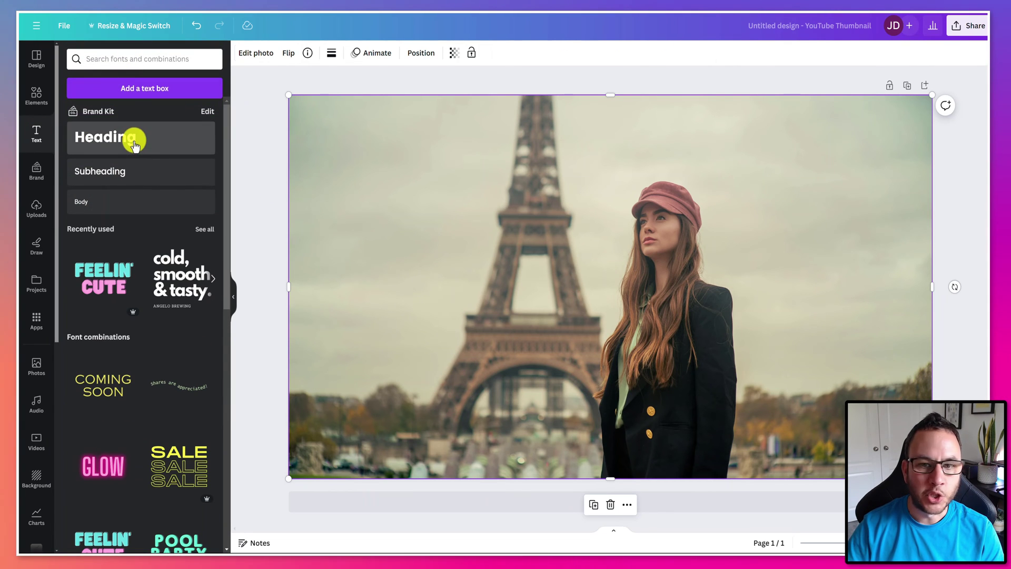
click(134, 140)
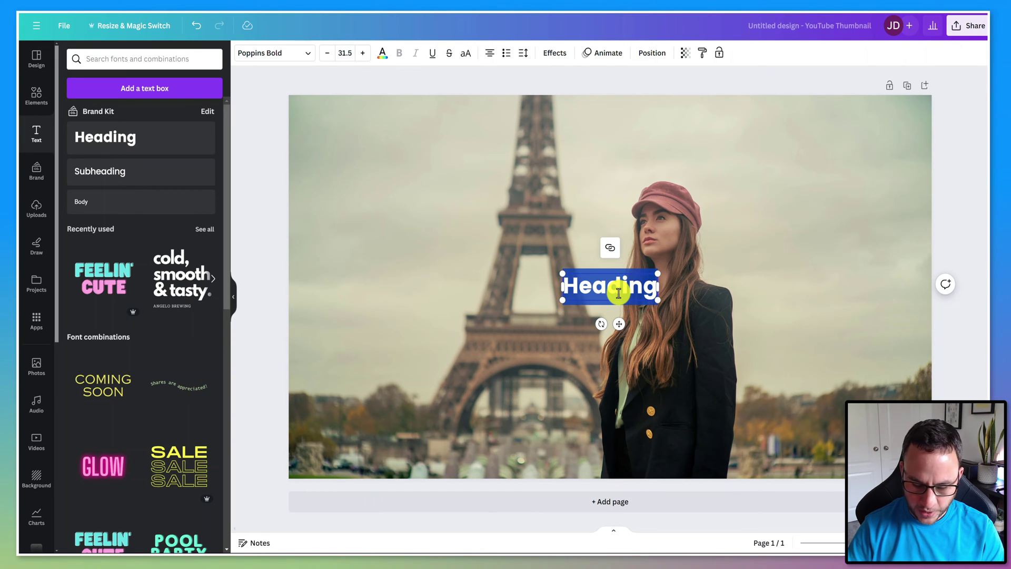
text(PARIS)
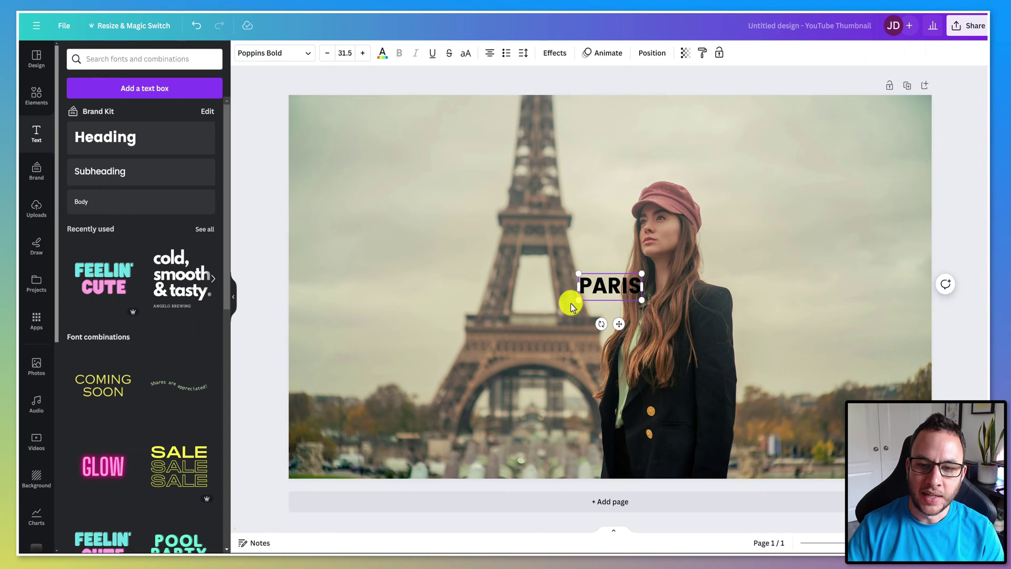
drag(577, 301, 329, 493)
double_click(489, 328)
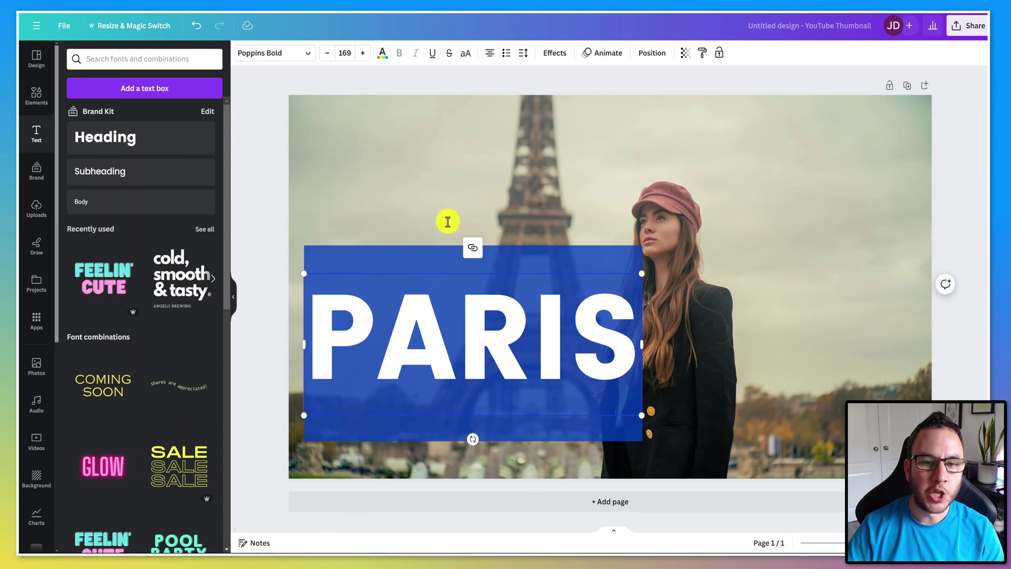
Step: Change PARIS to Anton, move it to the top and enlarge it to size 432
click(308, 53)
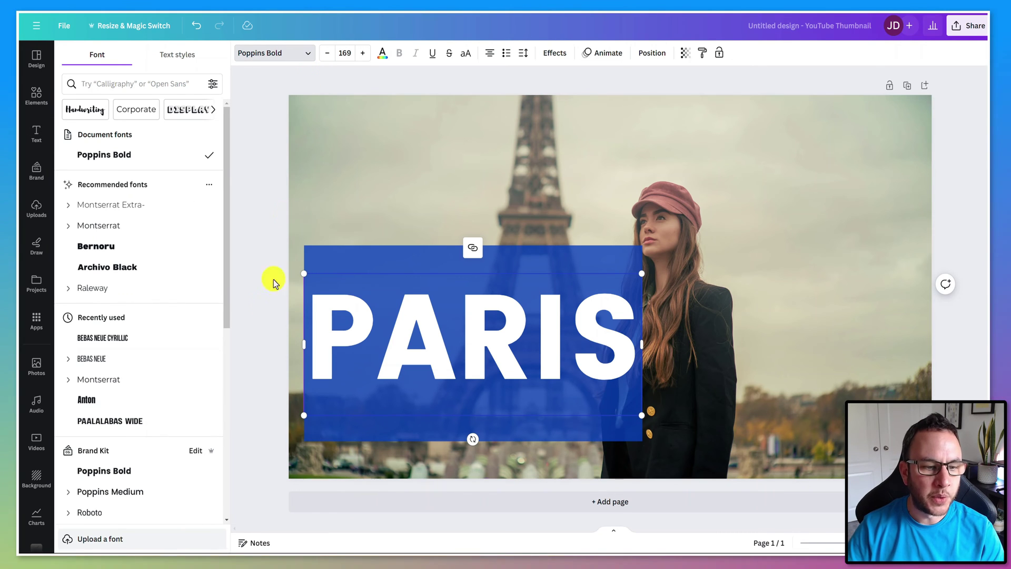
click(104, 401)
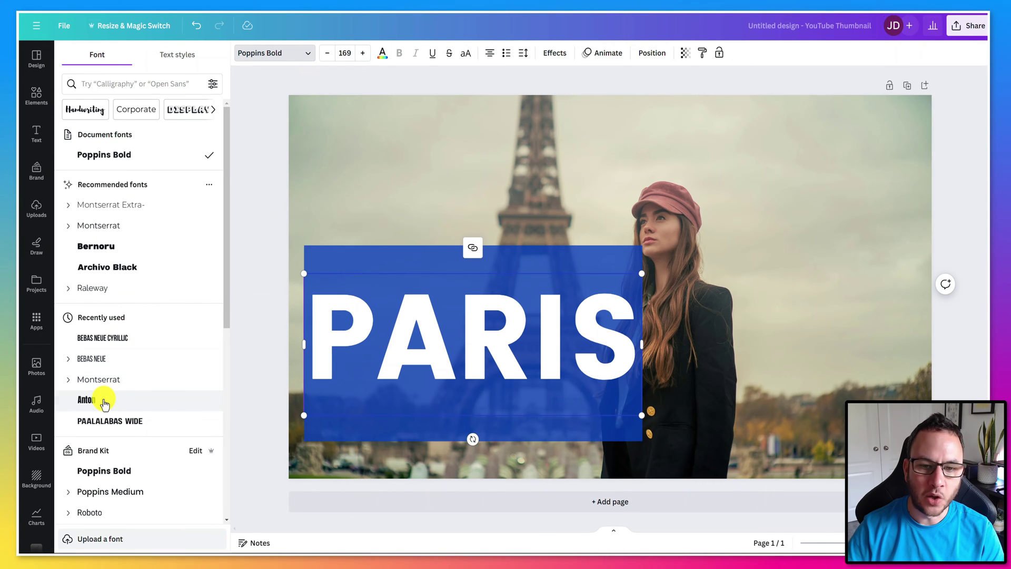
click(554, 248)
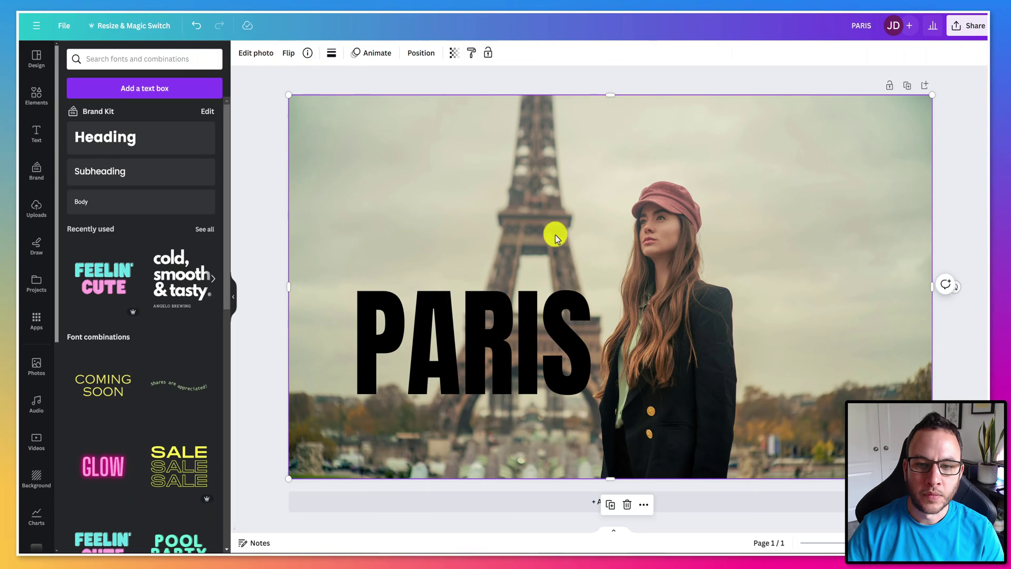
drag(548, 331, 491, 144)
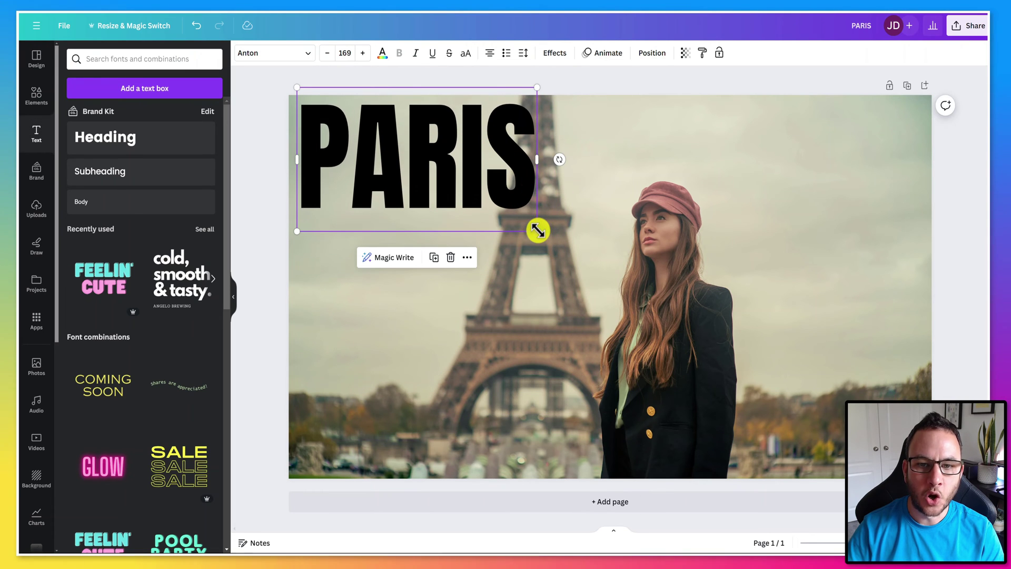
drag(537, 230, 915, 478)
drag(841, 360, 844, 341)
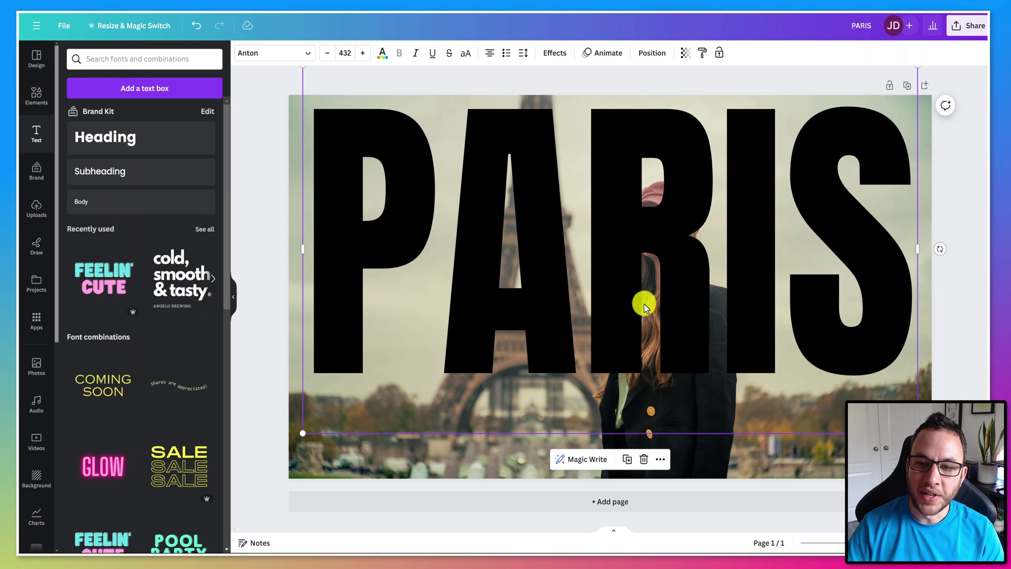
Step: Make the PARIS lettering white and give it a Lift effect with intensity 0
click(383, 55)
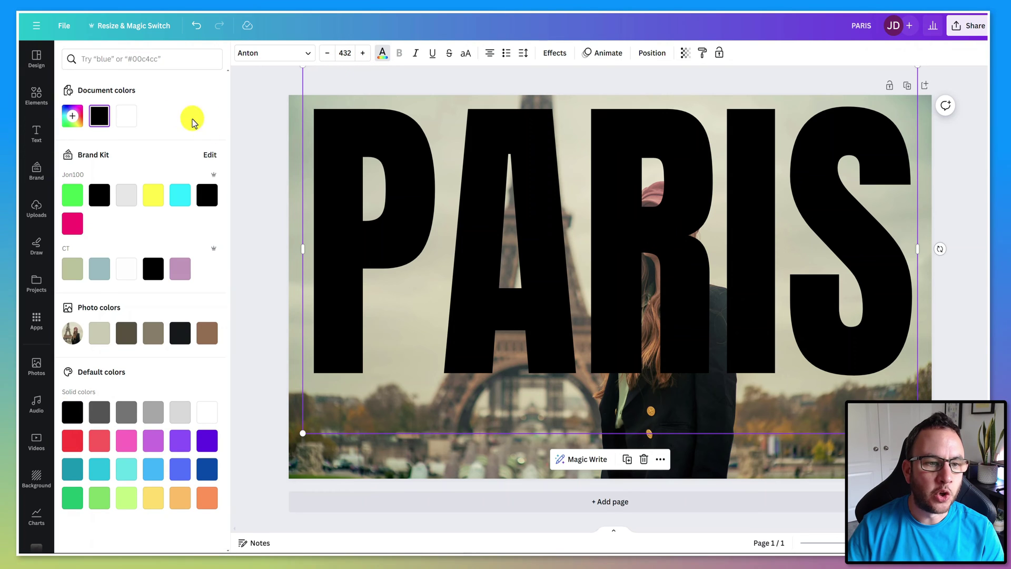
click(125, 269)
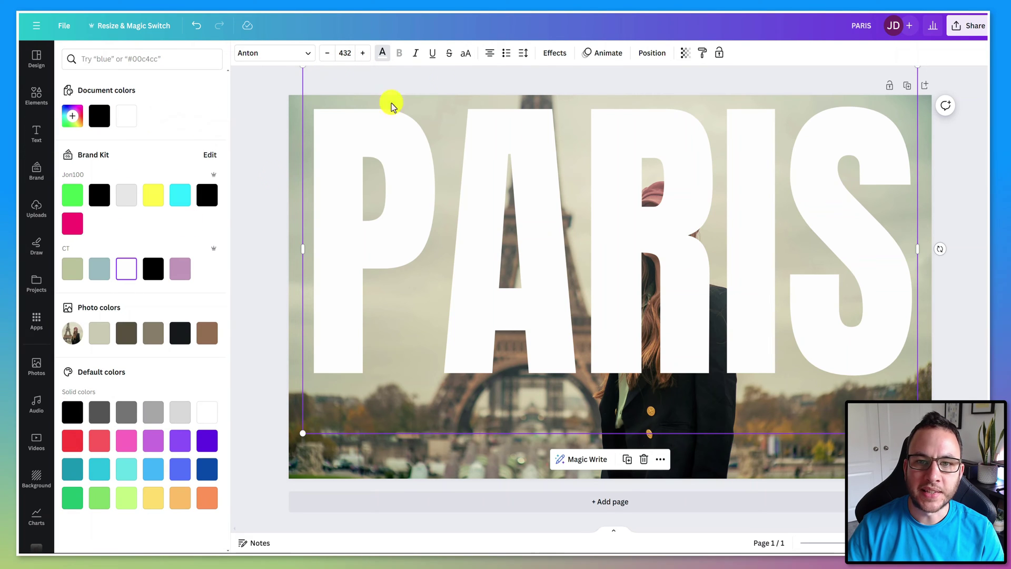
click(551, 59)
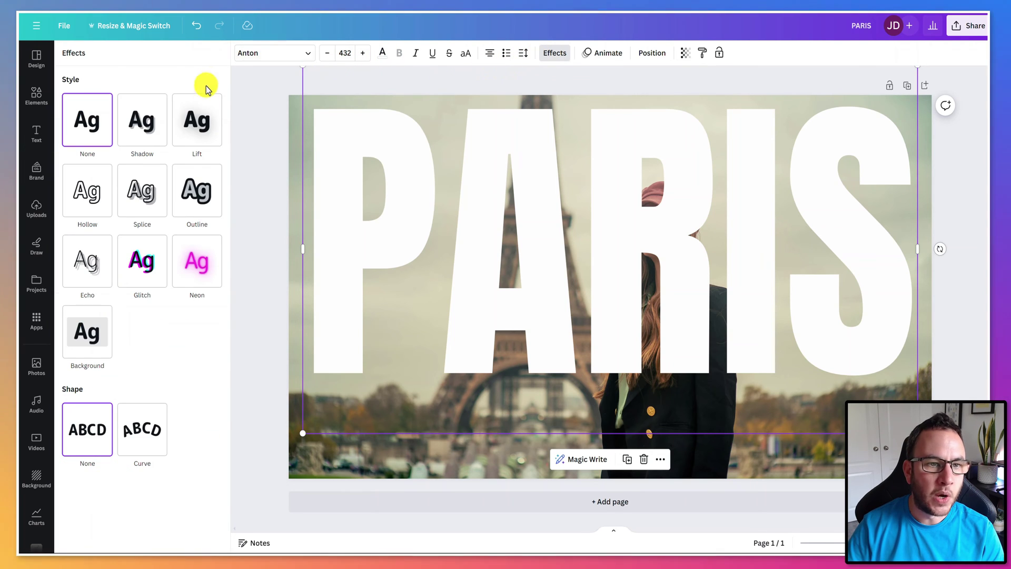
click(188, 134)
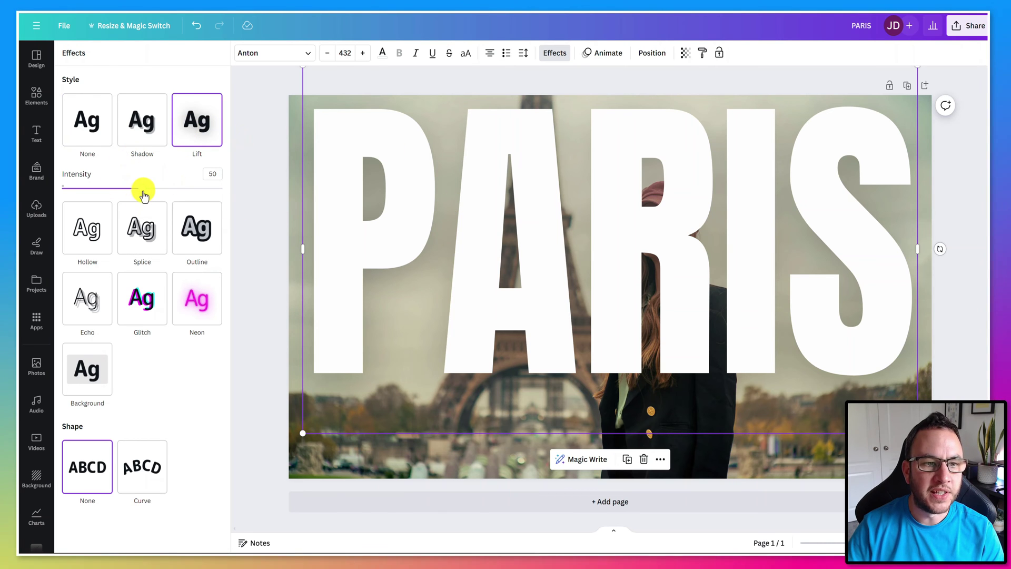
drag(142, 188, 100, 206)
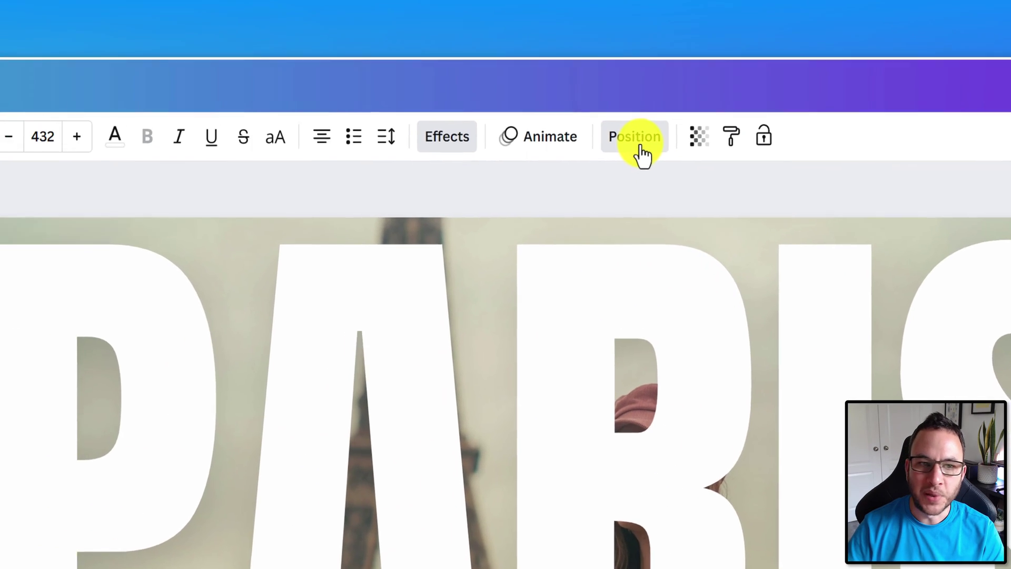
Step: Send the PARIS text backward behind the woman cut-out and deselect it
click(551, 137)
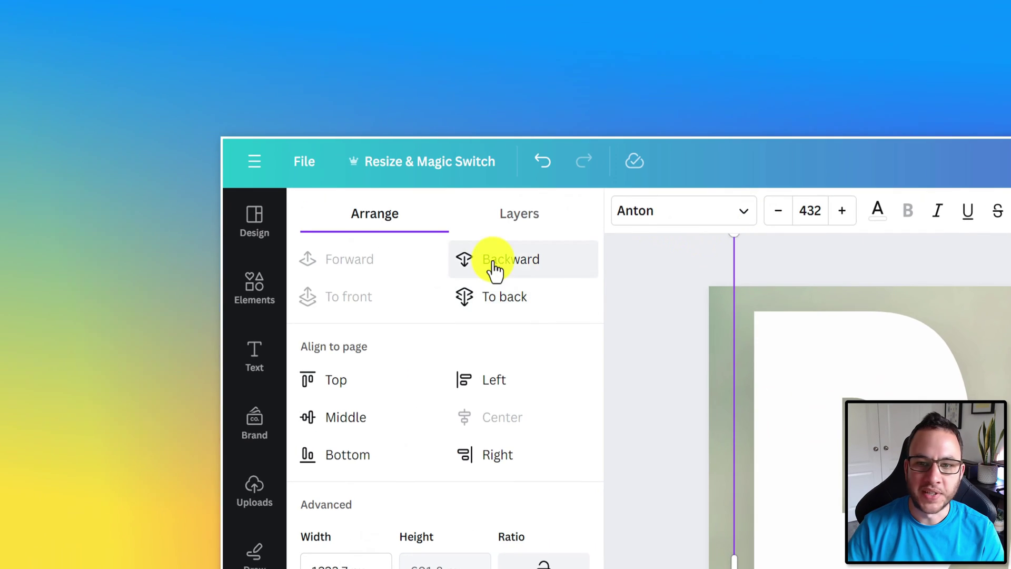
click(494, 264)
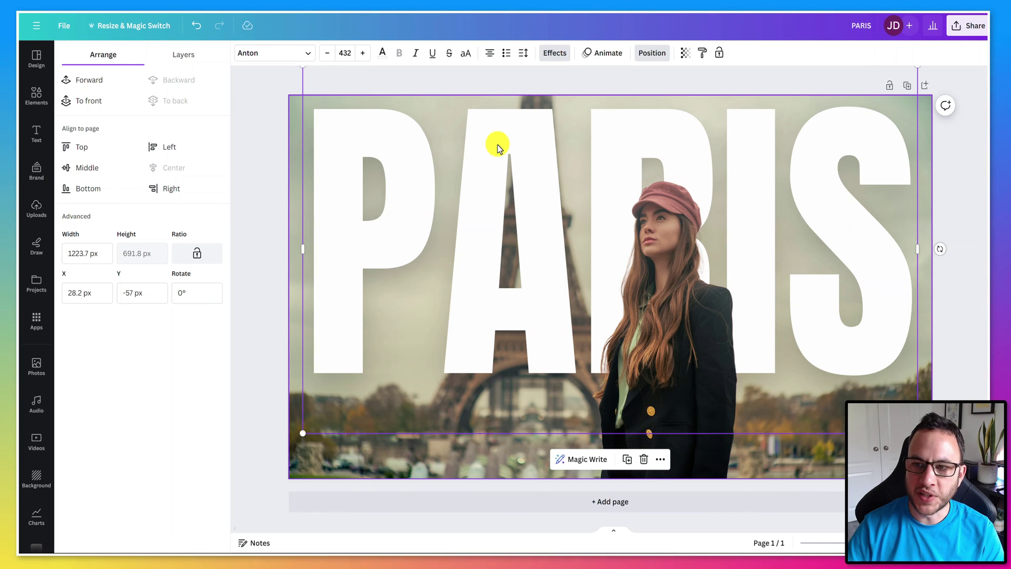
click(278, 201)
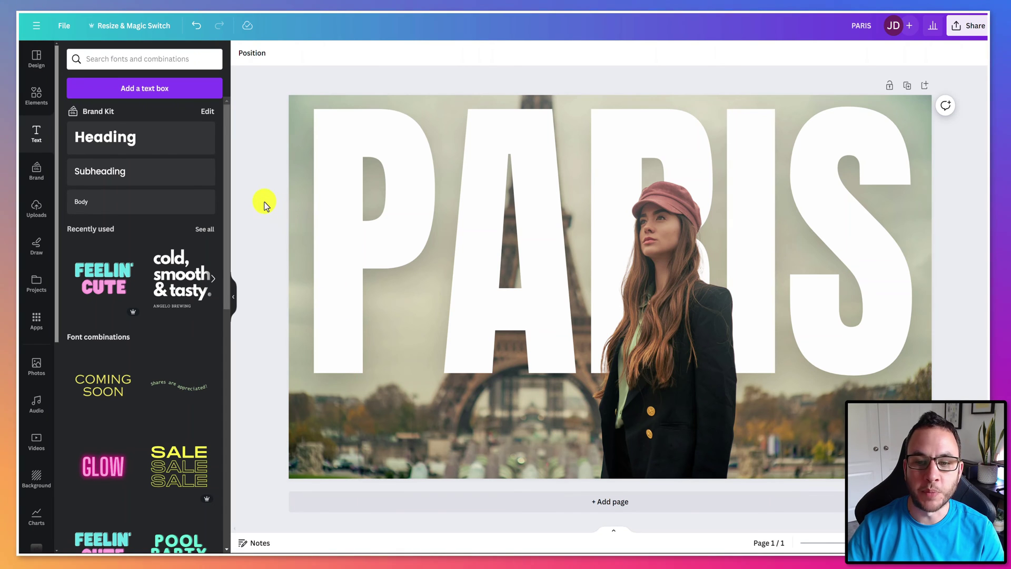
Step: Add a second page and set the uploaded bridge photo of the hatted woman as its background
click(606, 501)
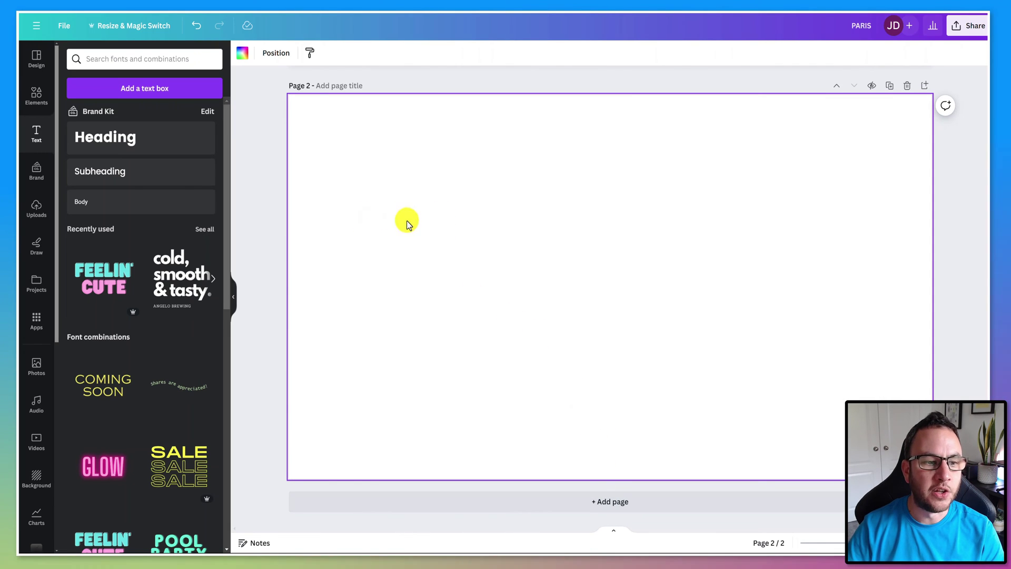
click(33, 220)
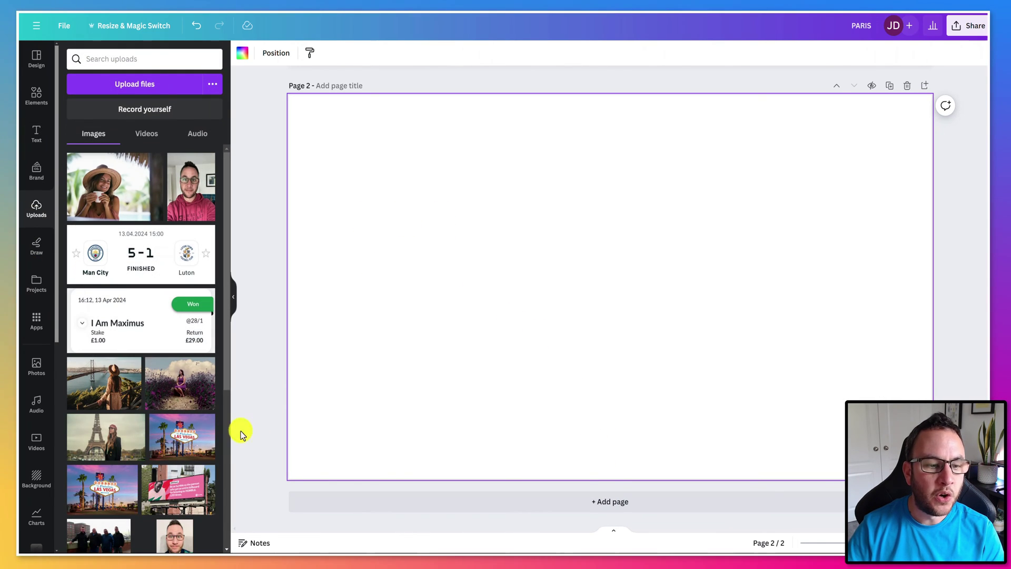
click(108, 389)
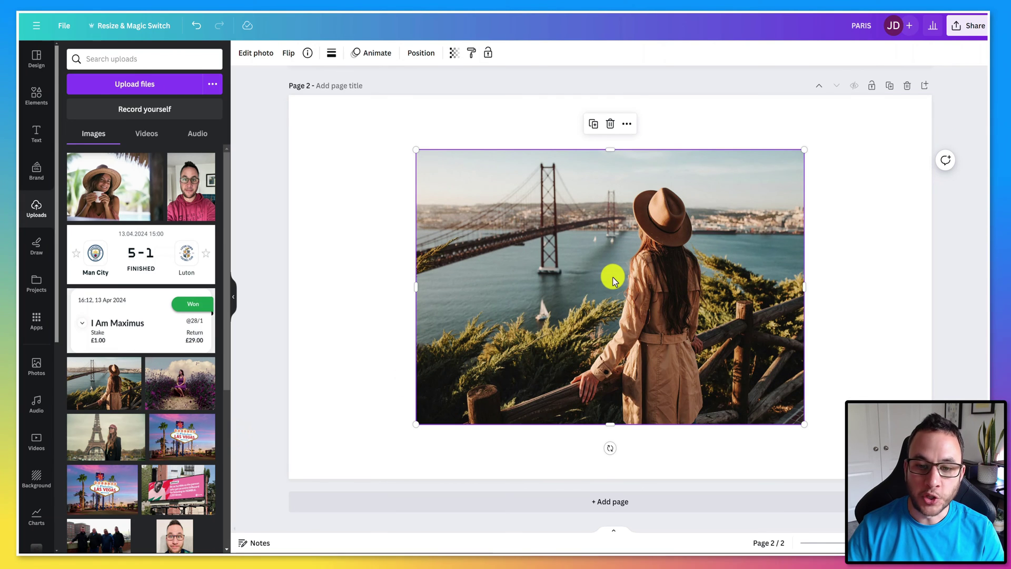
right_click(621, 264)
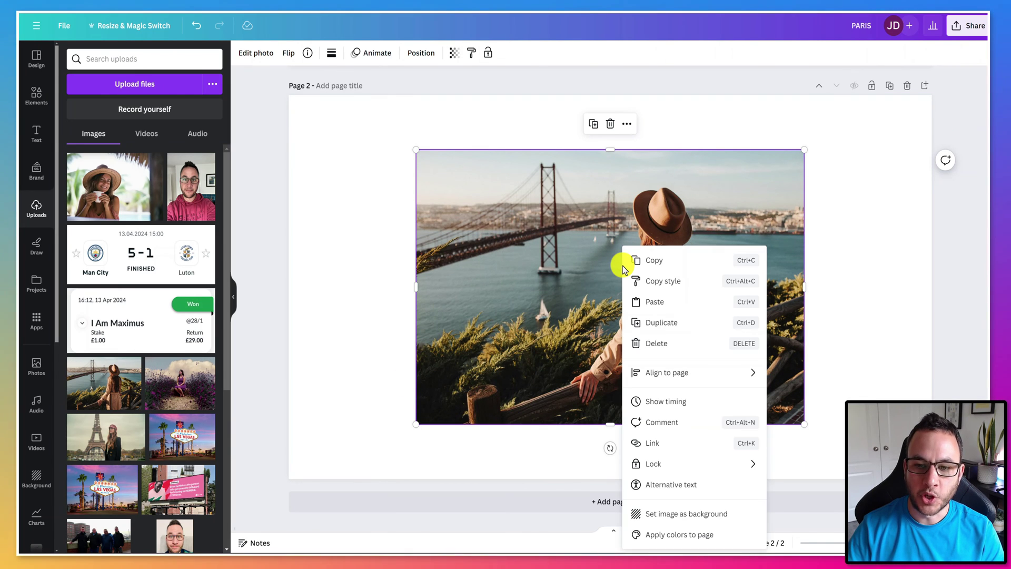
click(708, 512)
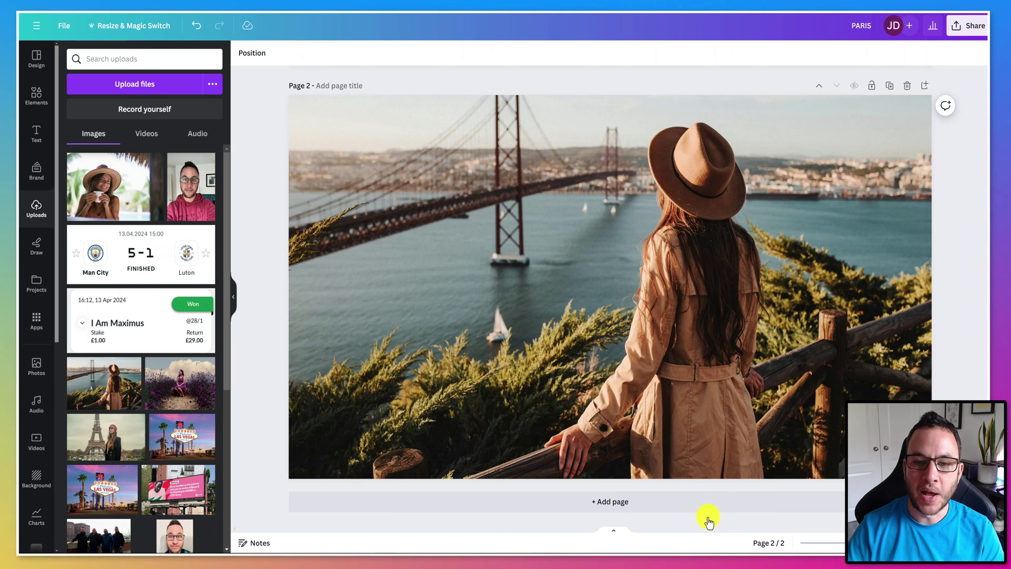
click(595, 289)
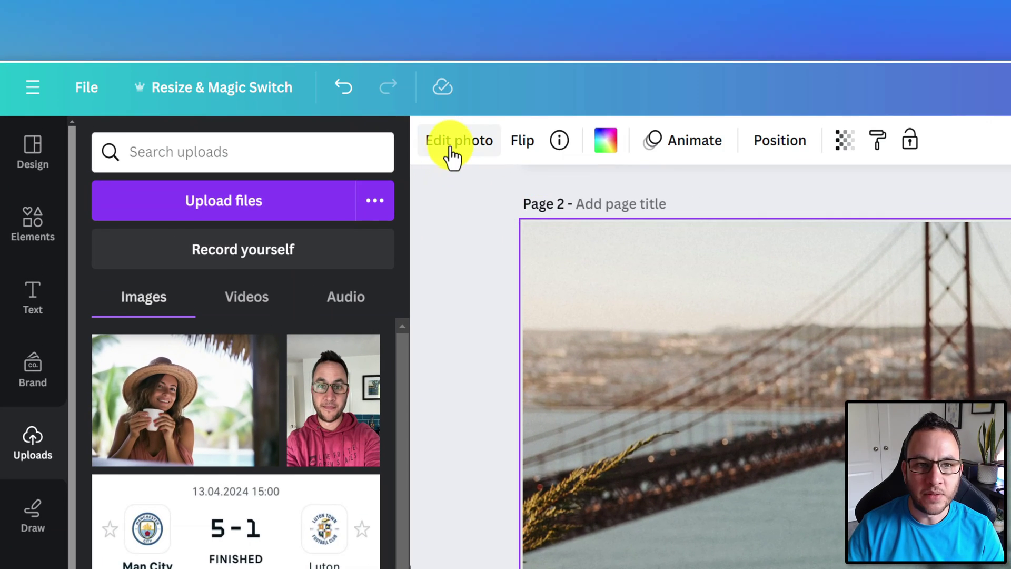
Step: Use Magic Grab to cut the hatted woman out of the bridge photo and align the cut-out
click(451, 150)
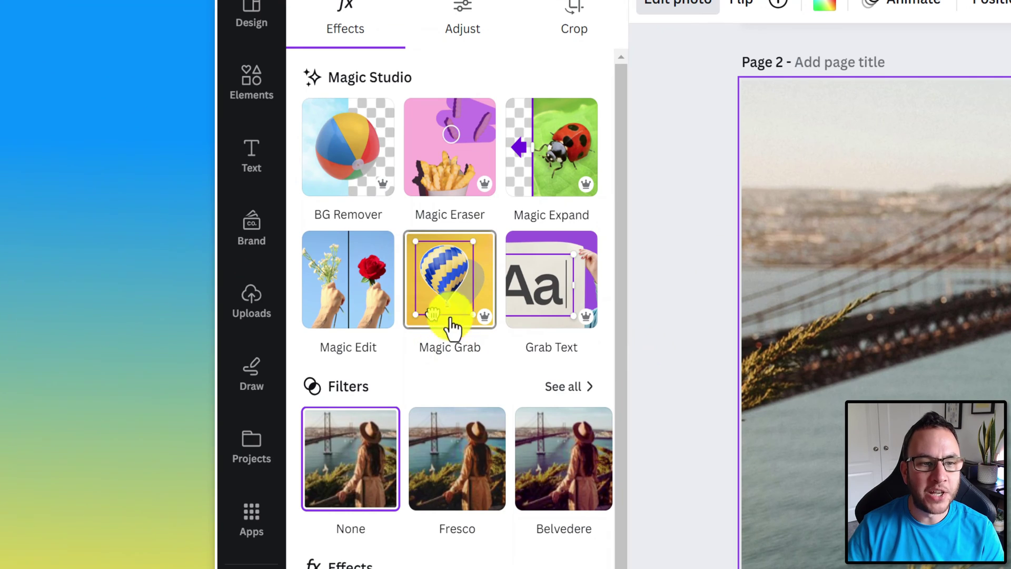
click(449, 289)
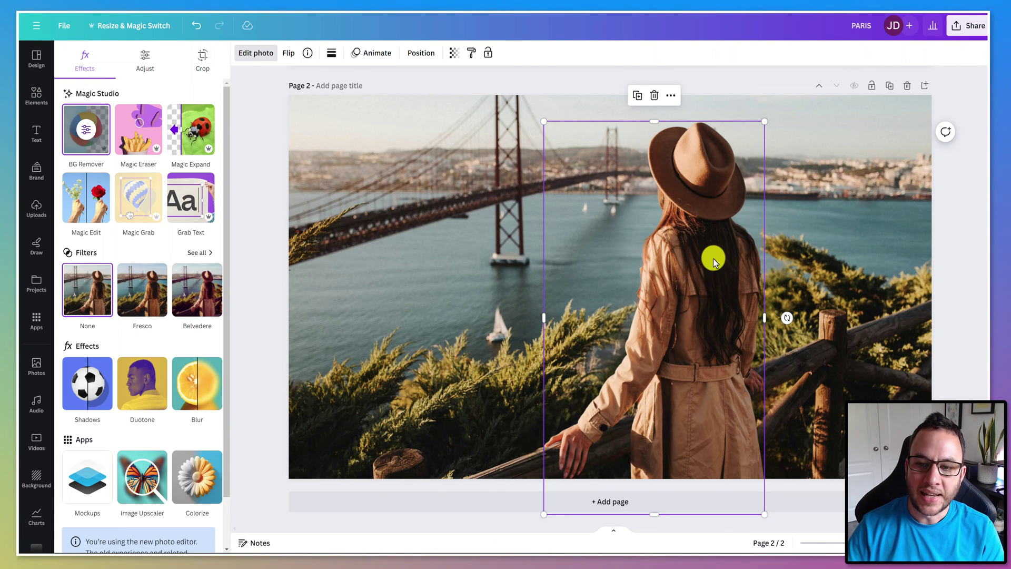
mouse_move(707, 256)
mouse_down()
mouse_move(462, 242)
mouse_move(738, 232)
mouse_move(744, 245)
mouse_move(464, 220)
mouse_move(639, 248)
mouse_move(738, 251)
mouse_move(727, 244)
mouse_move(723, 254)
mouse_up()
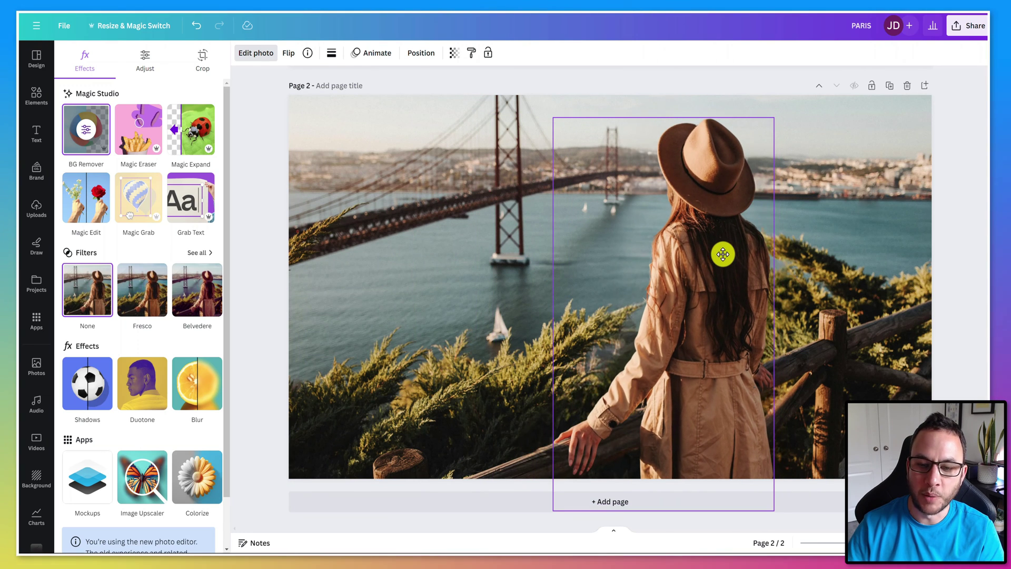
click(723, 255)
click(267, 196)
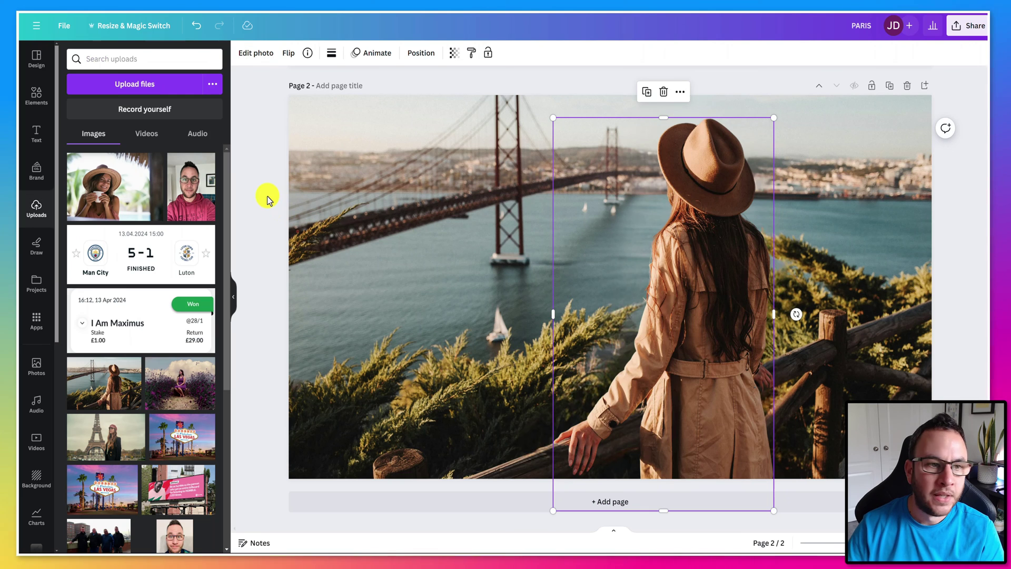
Step: Add a heading reading 'SAN FRANCISCO' and set its font to Anton
click(25, 129)
click(142, 138)
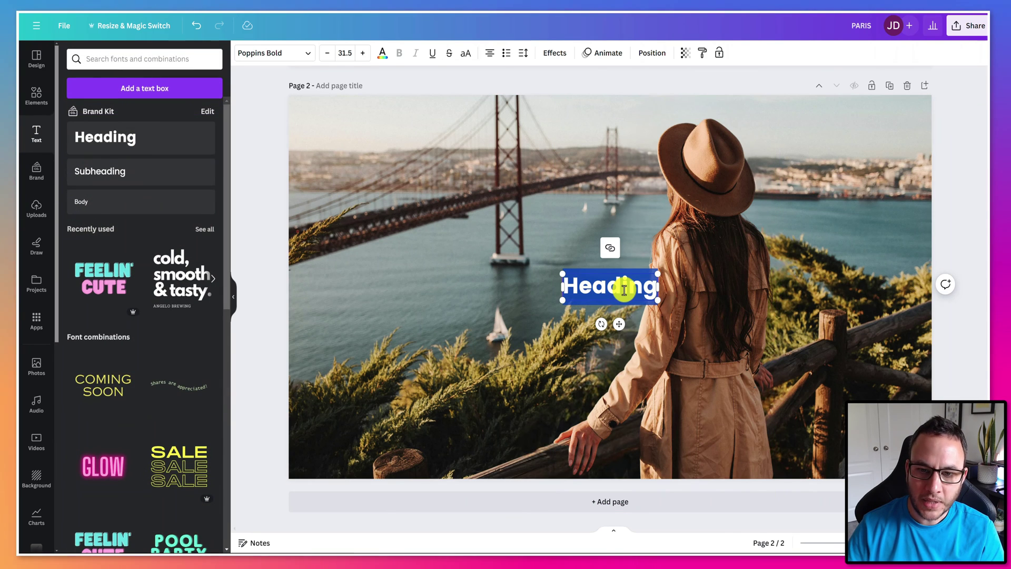
text(SAN FR)
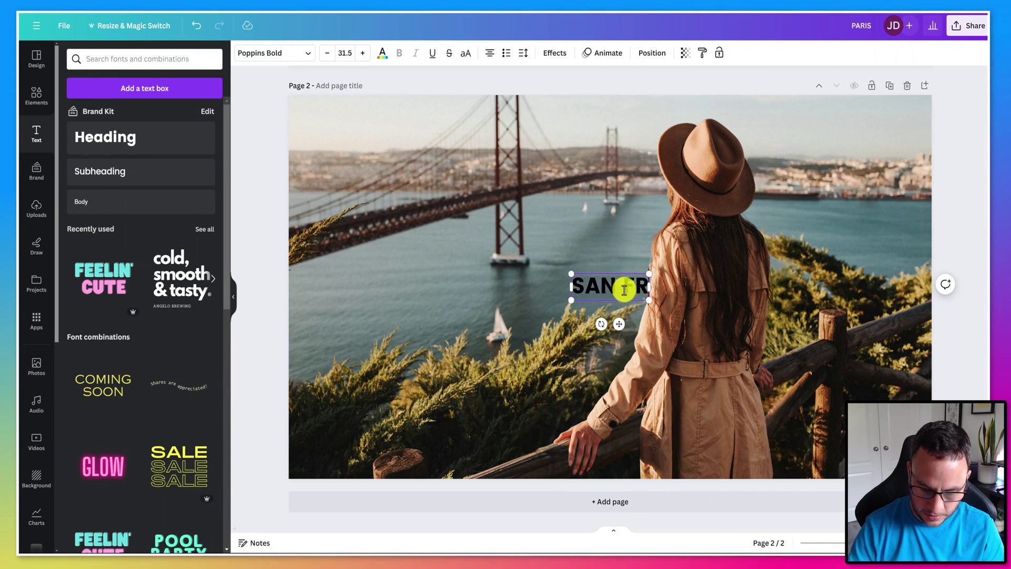
text(ANCISCO)
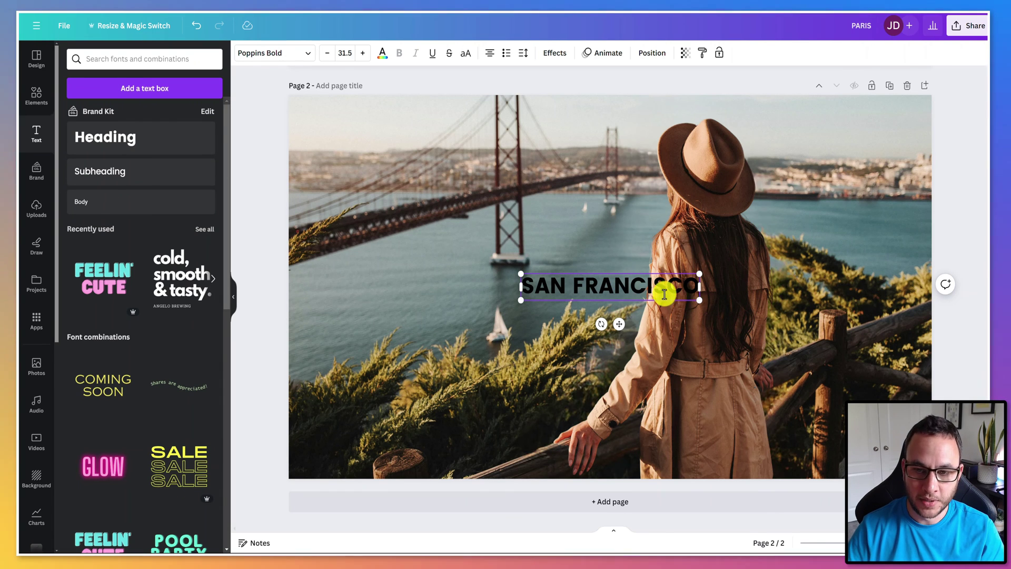
key(ctrl+shift+Left)
key(ctrl+shift+Left)
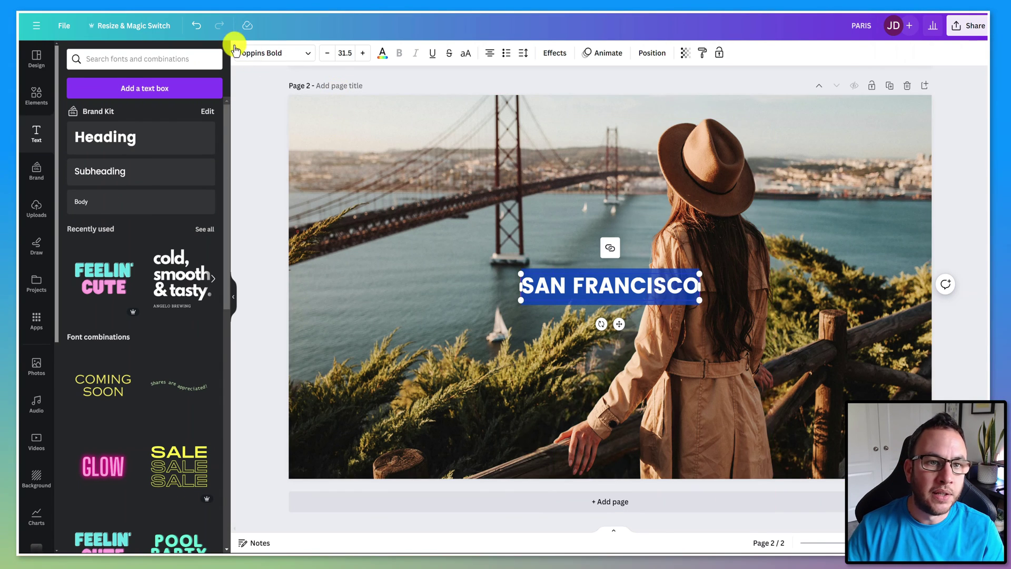
click(258, 53)
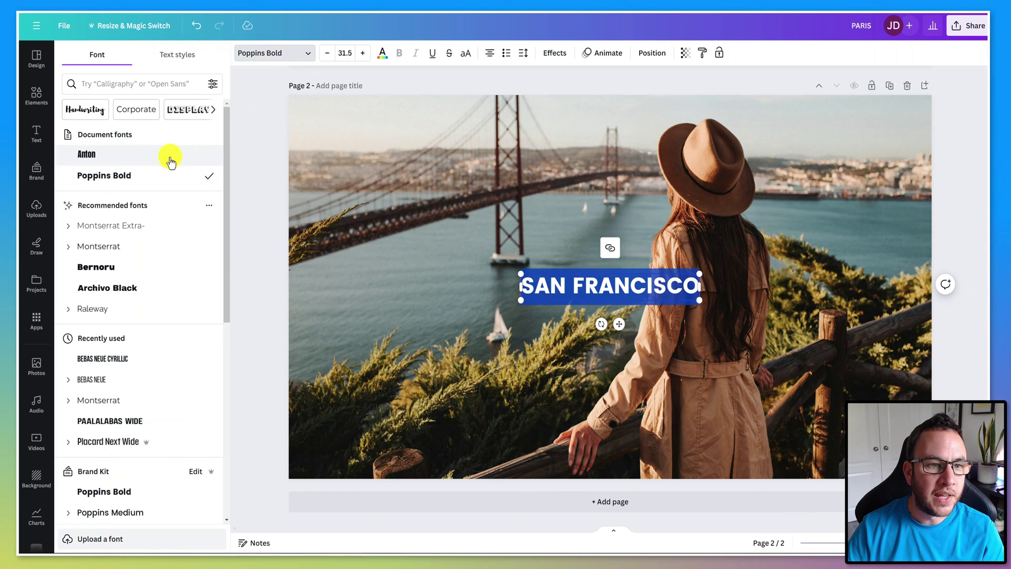
click(153, 157)
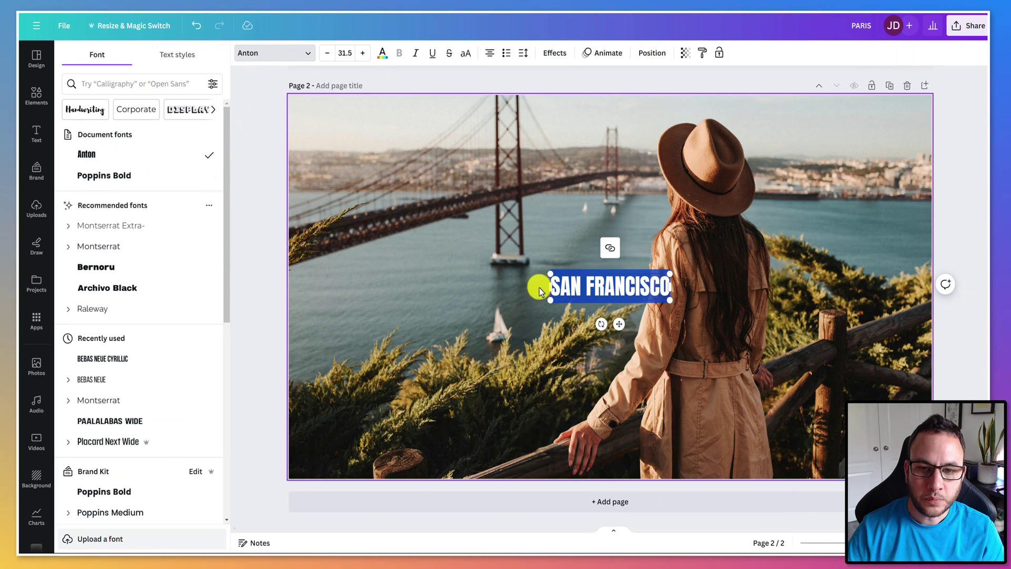
Step: Enlarge the SAN FRANCISCO heading and stretch it across the top of page 2
drag(545, 274, 315, 133)
click(327, 235)
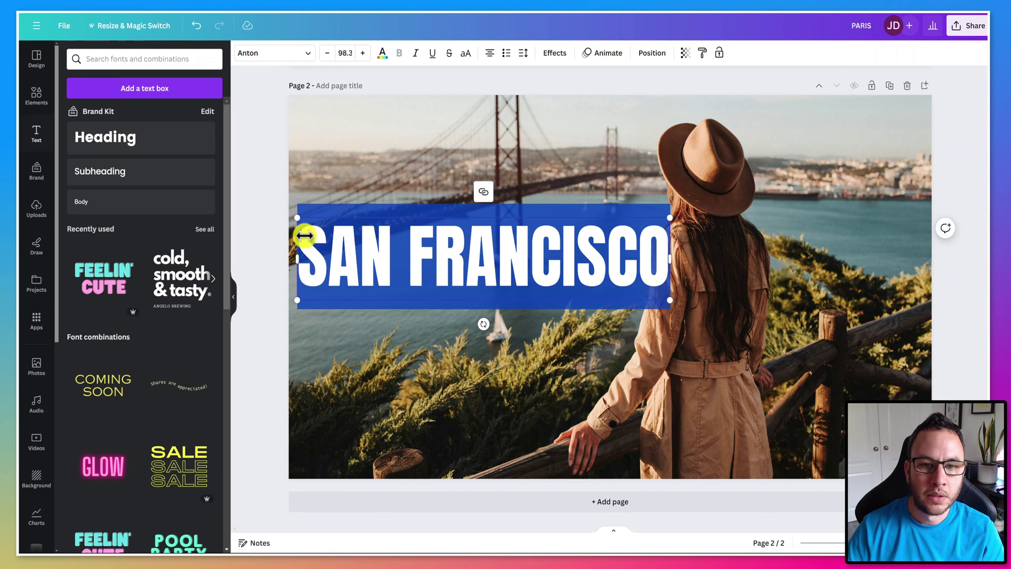
click(405, 363)
click(436, 277)
drag(436, 276, 439, 169)
drag(670, 188, 903, 332)
Step: Make SAN FRANCISCO the Brand Kit yellow with a Lift effect
click(387, 57)
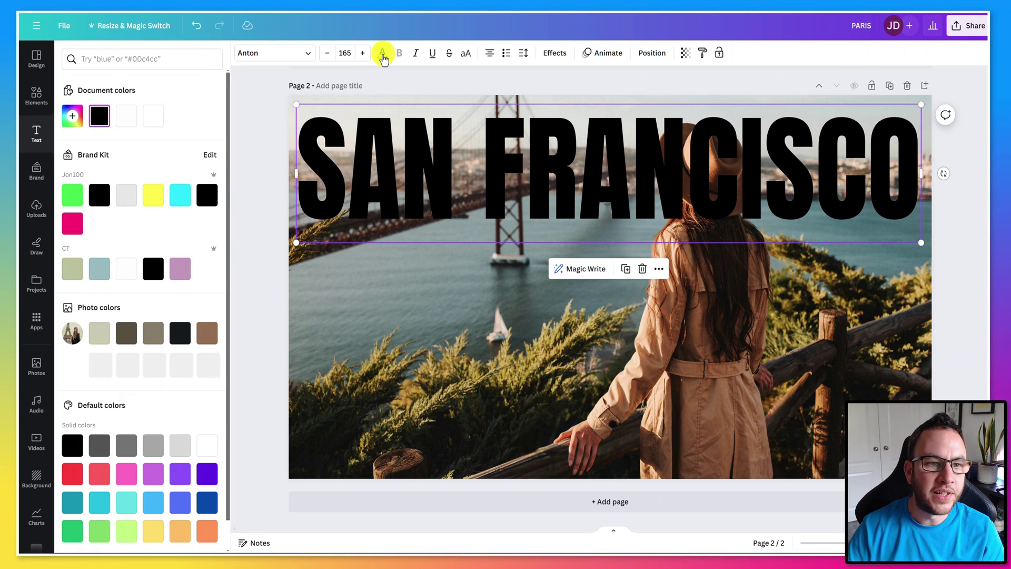
click(160, 195)
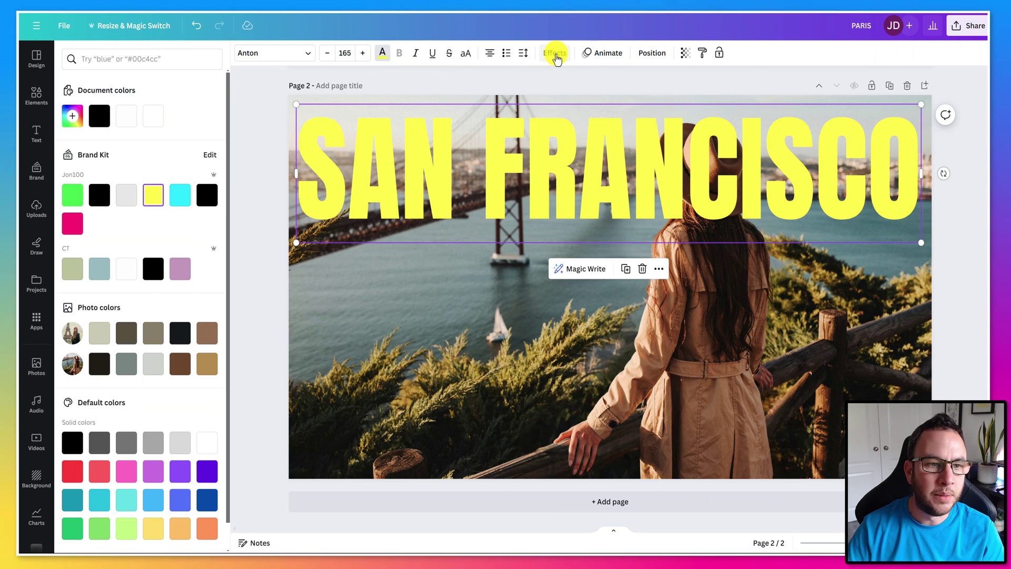
click(555, 53)
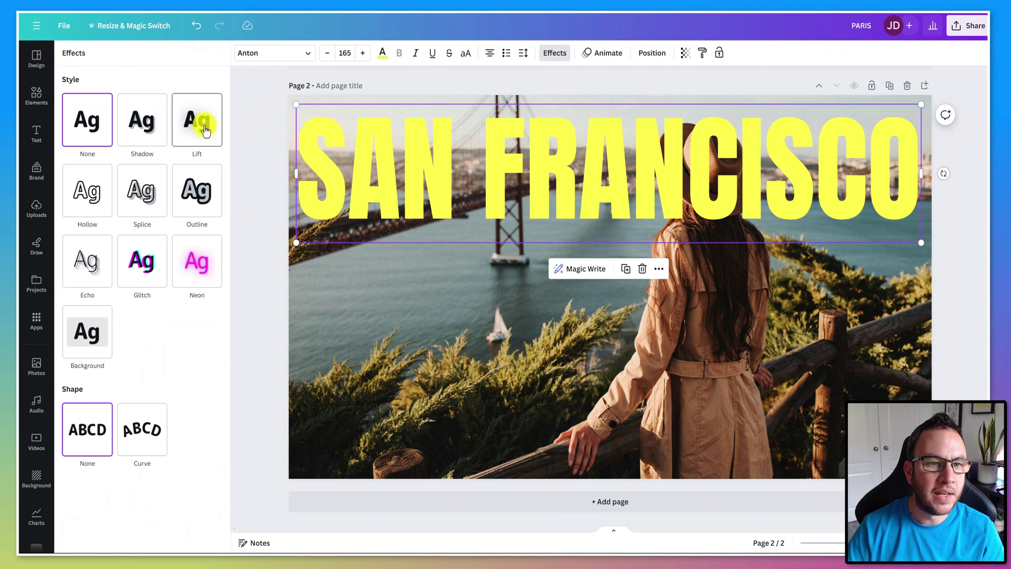
click(204, 131)
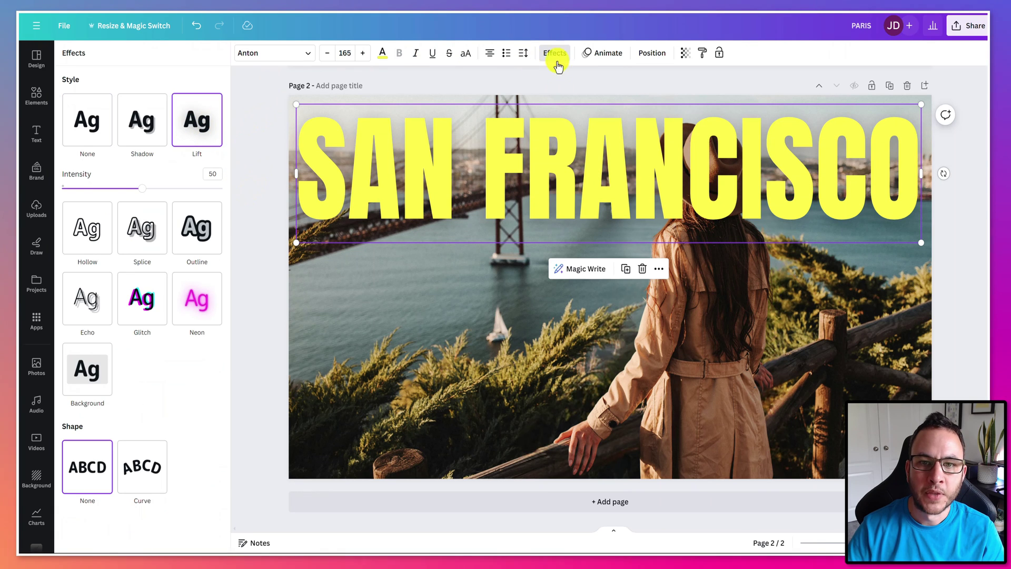
Step: Send the heading backward behind the woman cut-out, then deselect it
click(654, 54)
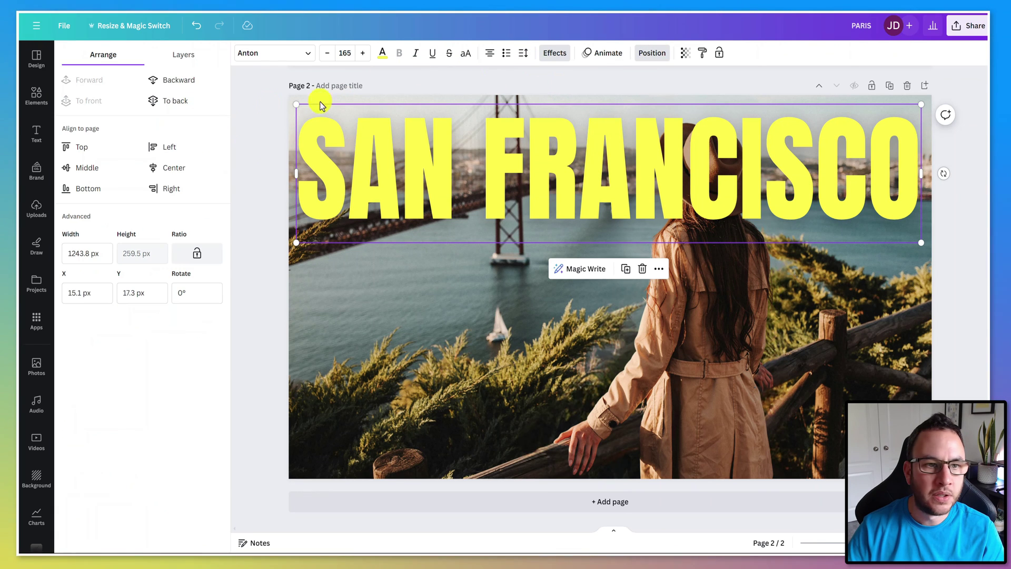
click(175, 81)
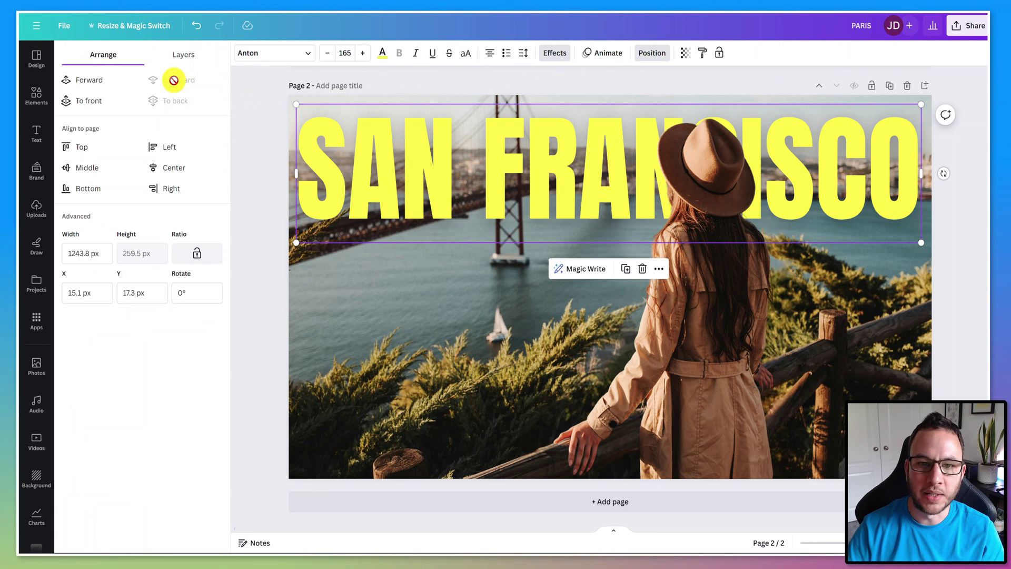
click(257, 149)
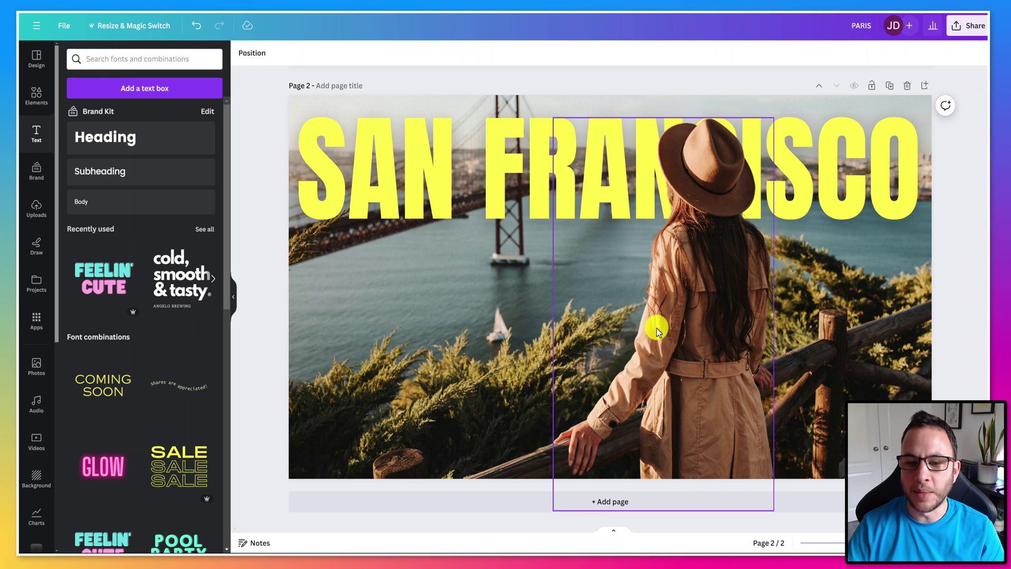
Step: Shift the woman cut-out slightly right so her hat overlaps the SAN FRANCISCO lettering
click(697, 316)
drag(697, 316, 717, 304)
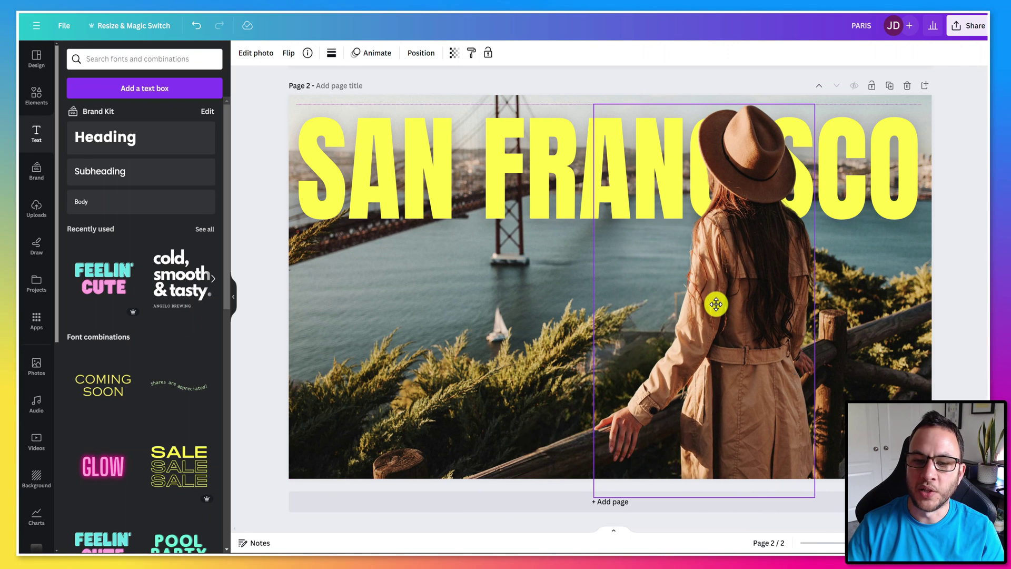
click(445, 269)
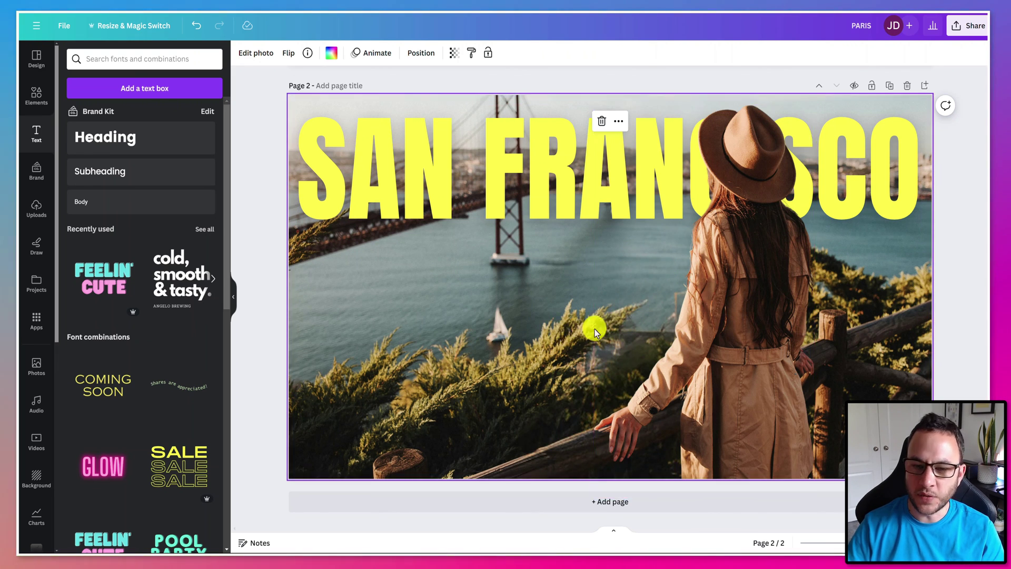
click(246, 191)
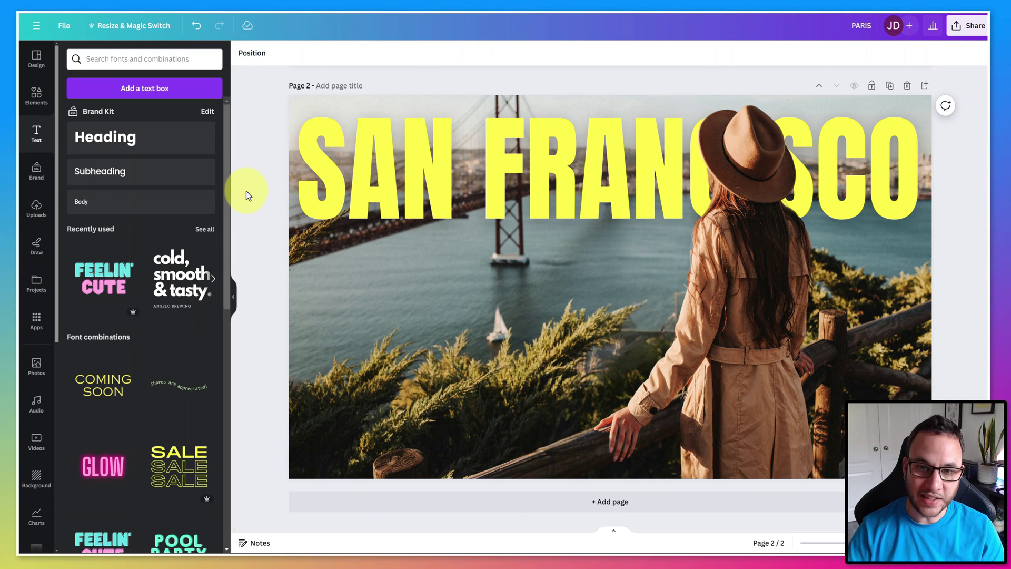